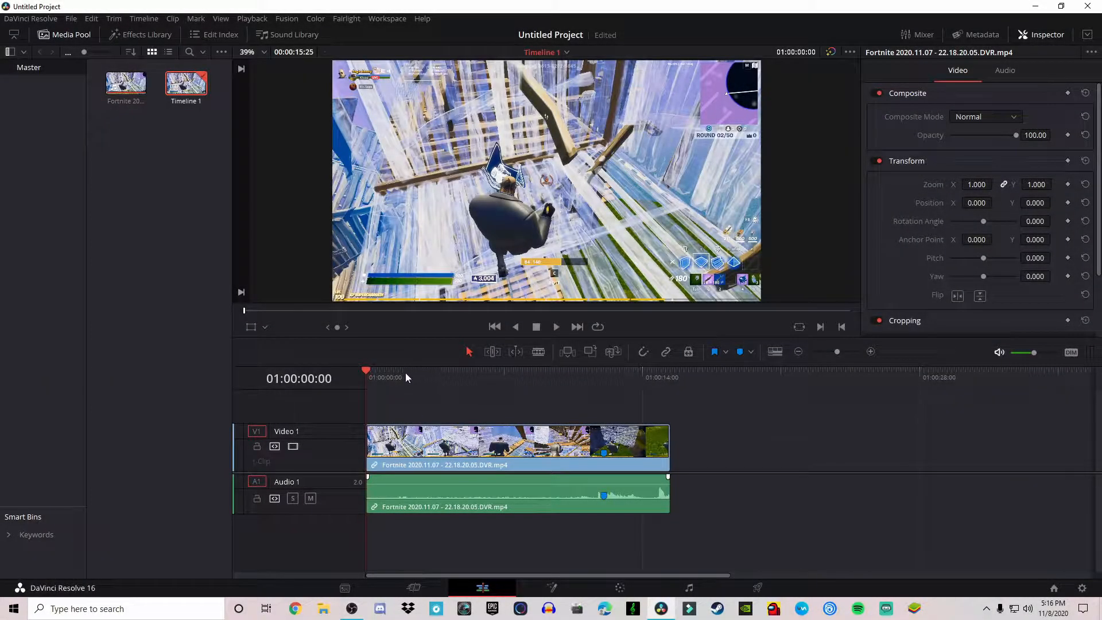
{"action": "left_click", "coordinate": [372, 374]}
{"action": "left_click_drag", "start_coordinate": [376, 374], "coordinate": [339, 379]}
{"action": "right_click", "coordinate": [149, 161]}
{"action": "left_click", "coordinate": [121, 198]}
{"action": "right_click", "coordinate": [167, 169]}
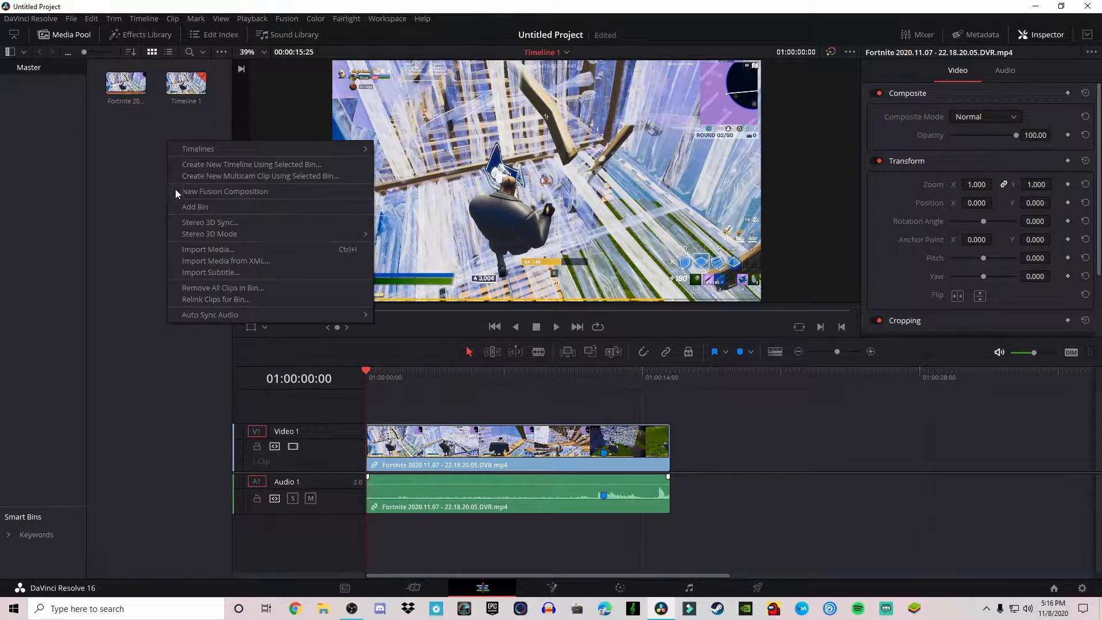
{"action": "left_click", "coordinate": [228, 251]}
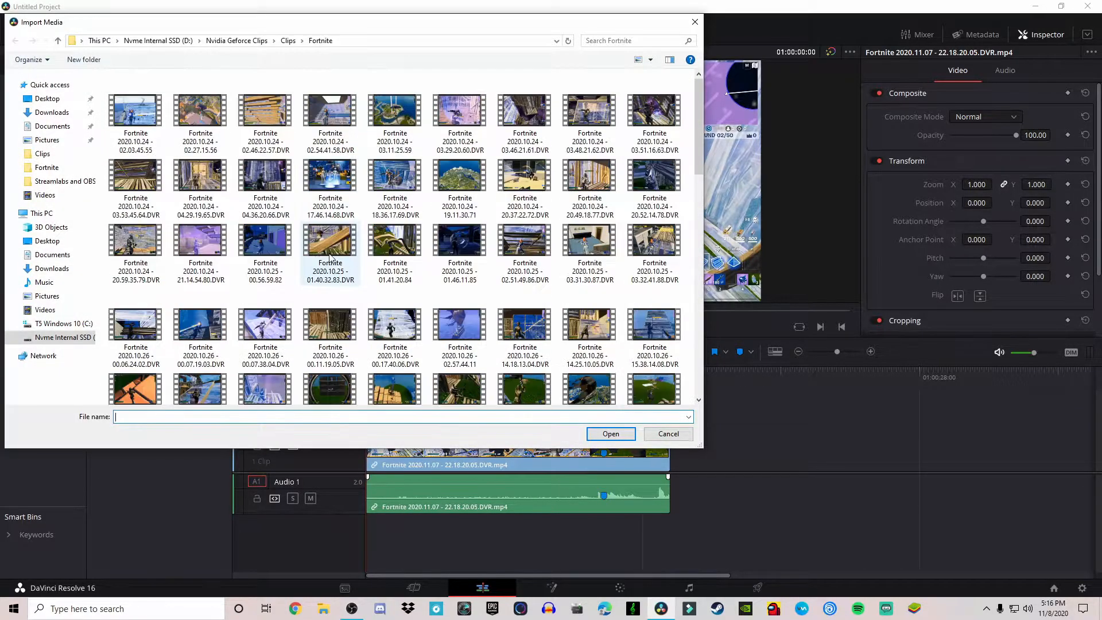
{"action": "left_click", "coordinate": [73, 337]}
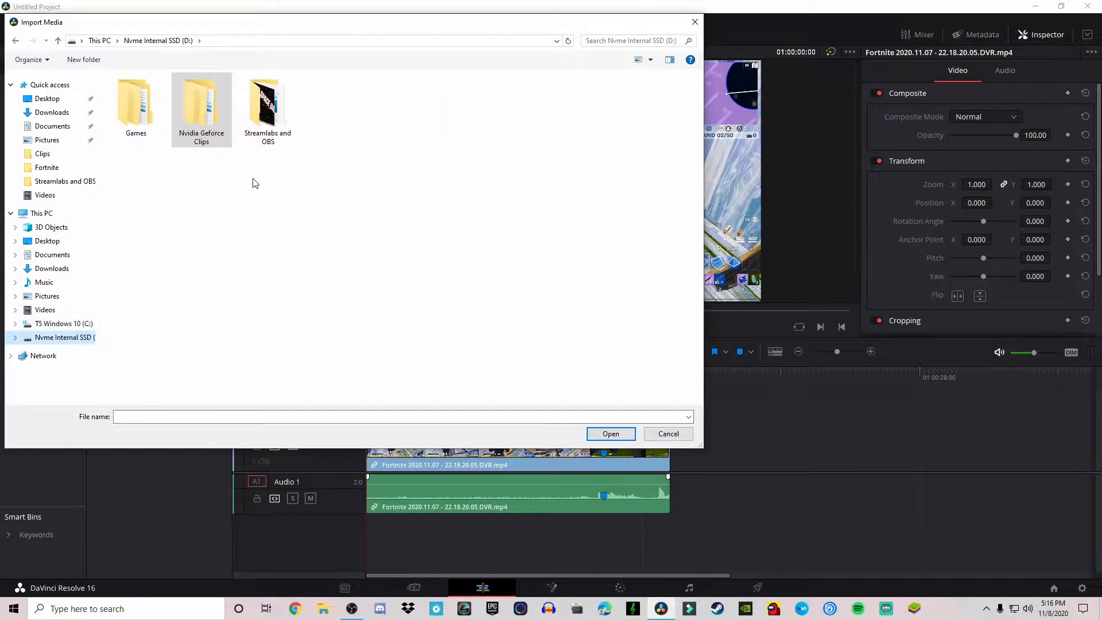
{"action": "double_click", "coordinate": [200, 109]}
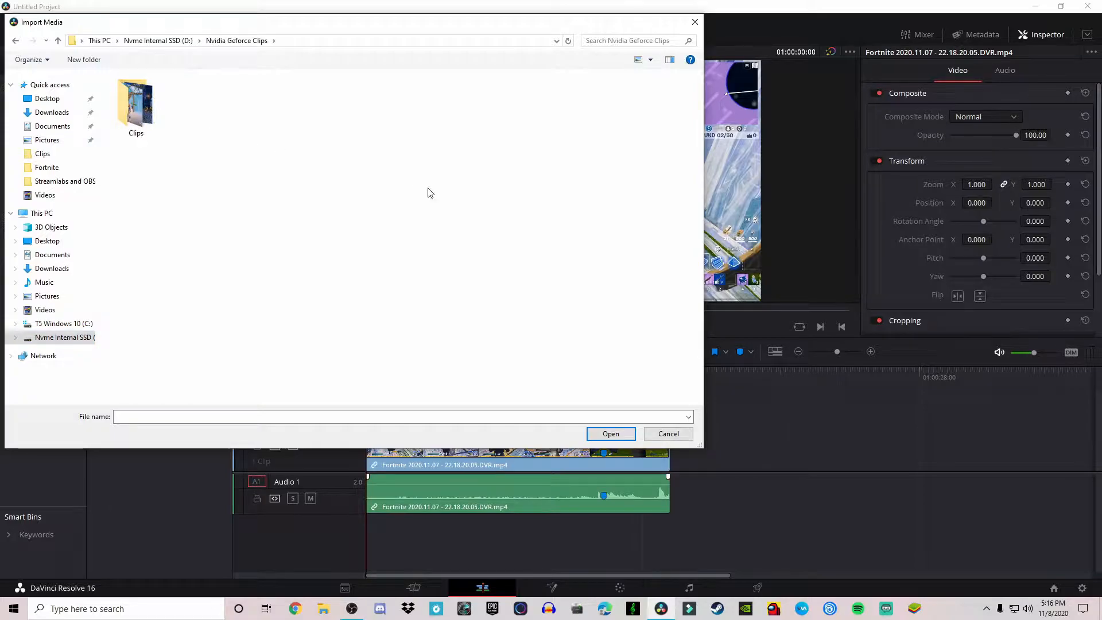
{"action": "left_click", "coordinate": [669, 434]}
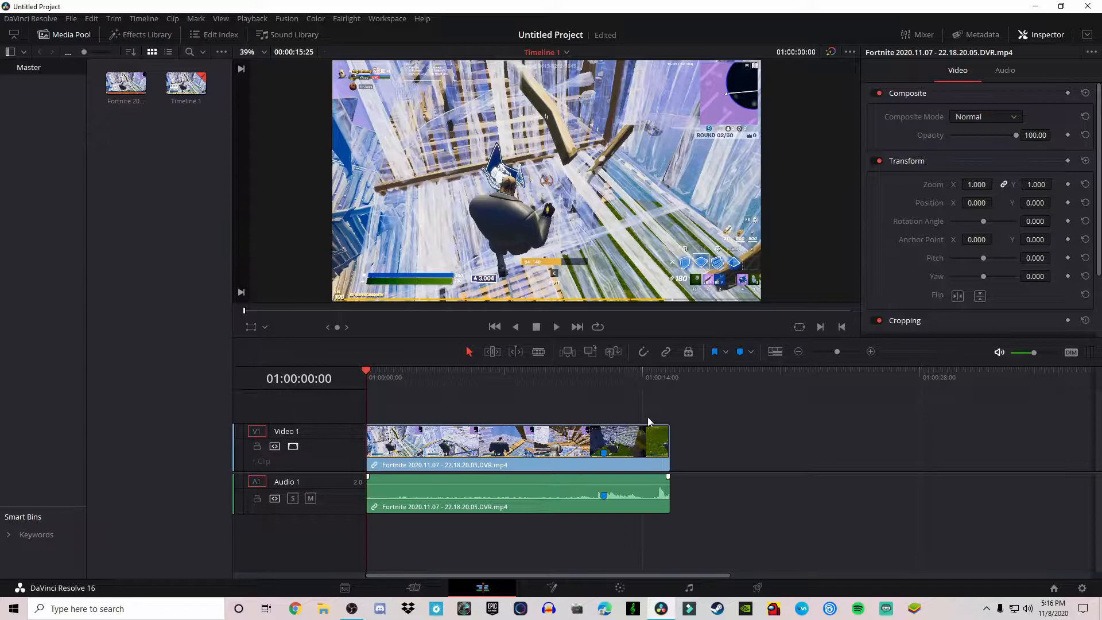
- Select the Fortnite video and audio clips in the timeline and delete them
{"action": "right_click", "coordinate": [156, 133]}
{"action": "left_click", "coordinate": [130, 201]}
{"action": "left_click_drag", "start_coordinate": [577, 377], "coordinate": [262, 326]}
{"action": "left_click", "coordinate": [514, 461]}
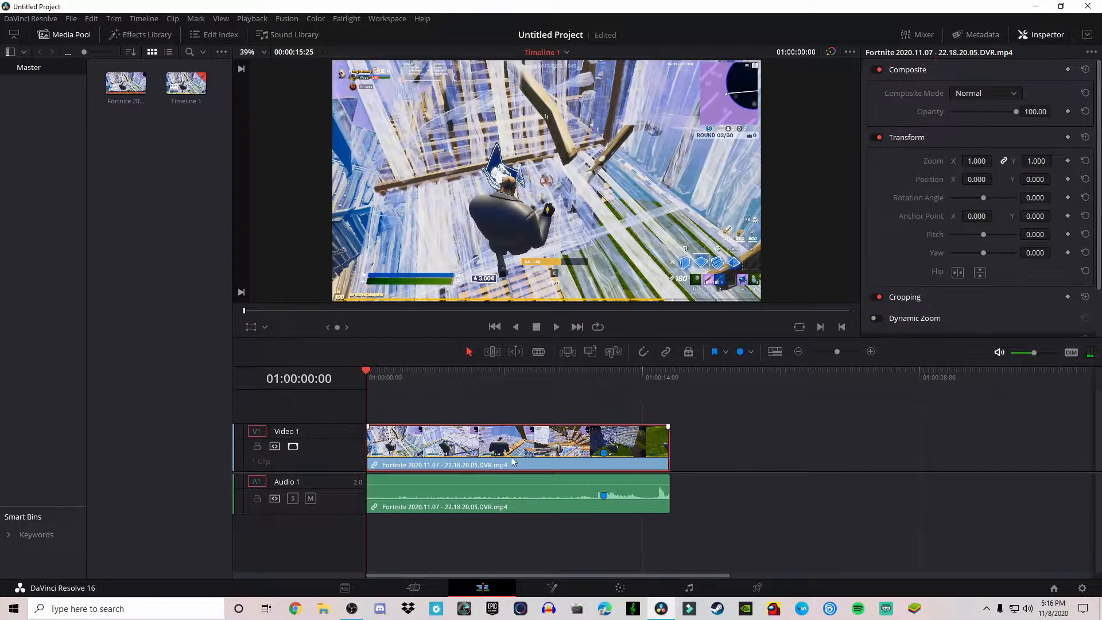
{"action": "left_click_drag", "start_coordinate": [643, 555], "coordinate": [519, 402]}
{"action": "right_click", "coordinate": [512, 384]}
{"action": "left_click", "coordinate": [539, 477]}
{"action": "left_click_drag", "start_coordinate": [625, 550], "coordinate": [545, 455]}
{"action": "right_click", "coordinate": [526, 438]}
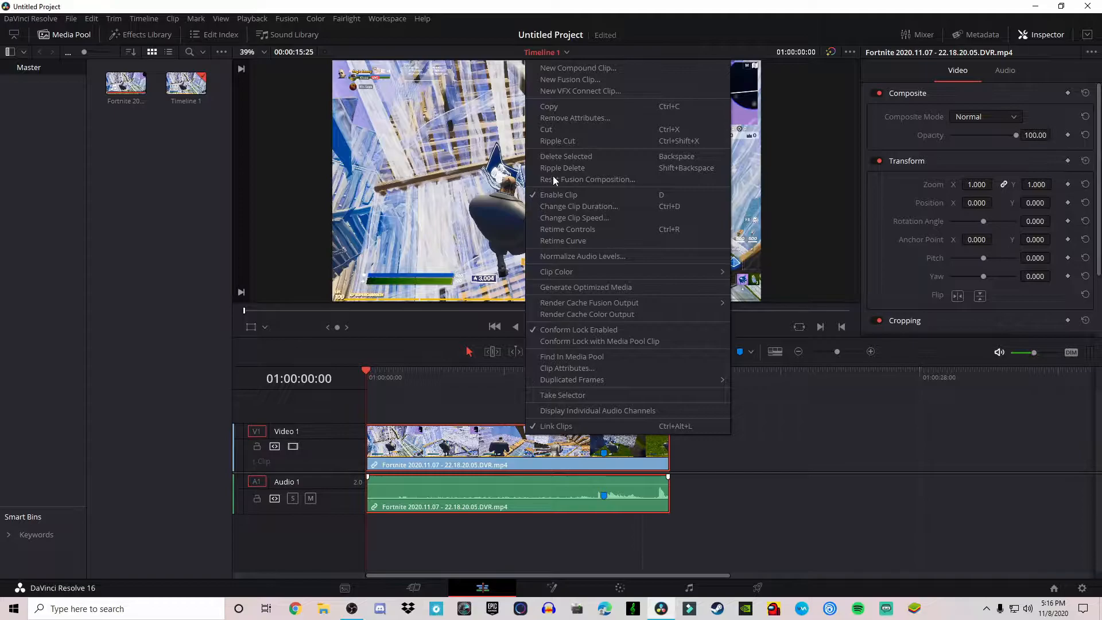
{"action": "key", "text": "BackSpace"}
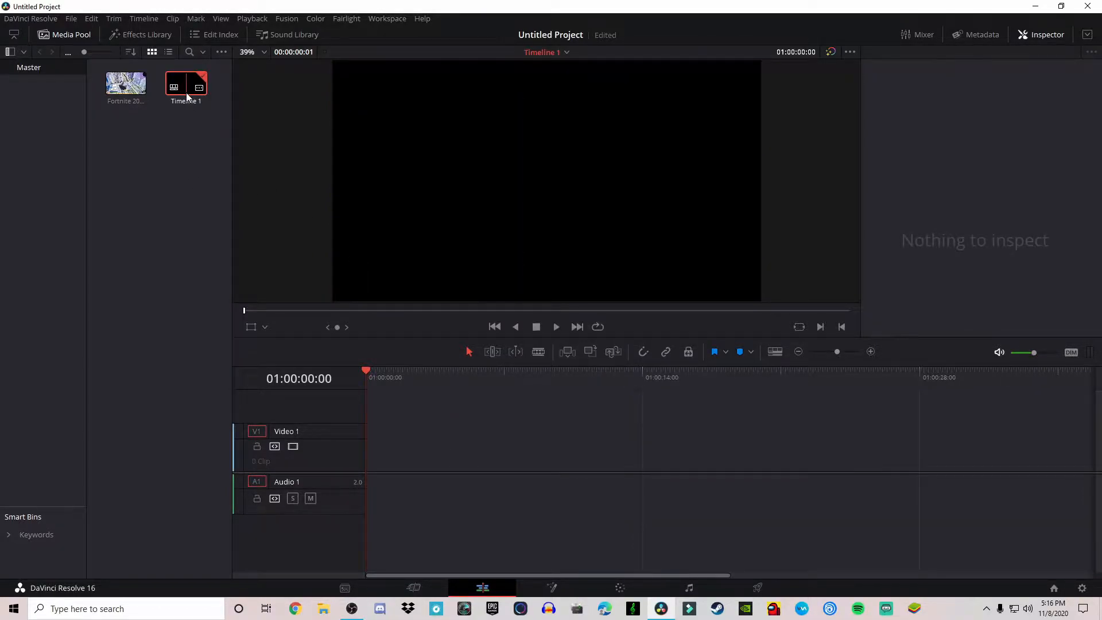
- Drag the Fortnite clip from the media pool back onto the start of the timeline's Video 1 track
{"action": "key", "text": "BackSpace"}
{"action": "left_click", "coordinate": [669, 349]}
{"action": "left_click", "coordinate": [121, 89]}
{"action": "left_click_drag", "start_coordinate": [128, 88], "coordinate": [372, 451]}
{"action": "left_click_drag", "start_coordinate": [481, 492], "coordinate": [408, 479]}
{"action": "left_click_drag", "start_coordinate": [792, 495], "coordinate": [542, 436]}
{"action": "left_click_drag", "start_coordinate": [542, 431], "coordinate": [467, 492]}
{"action": "left_click", "coordinate": [756, 503]}
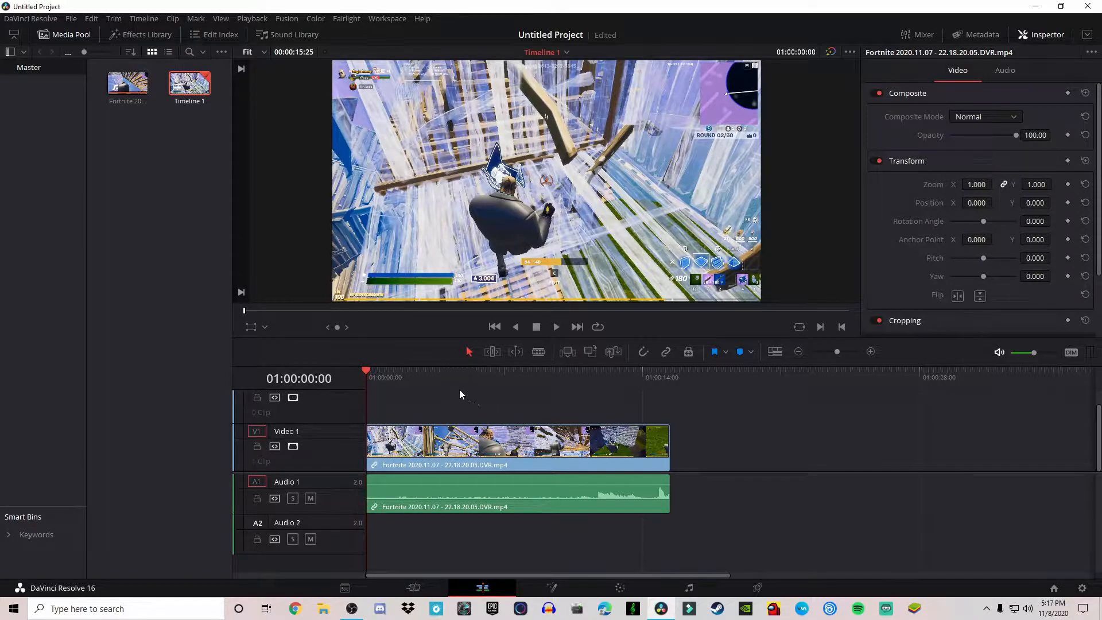
- Play back part of the timeline, then return the playhead to the start
{"action": "key", "text": "space"}
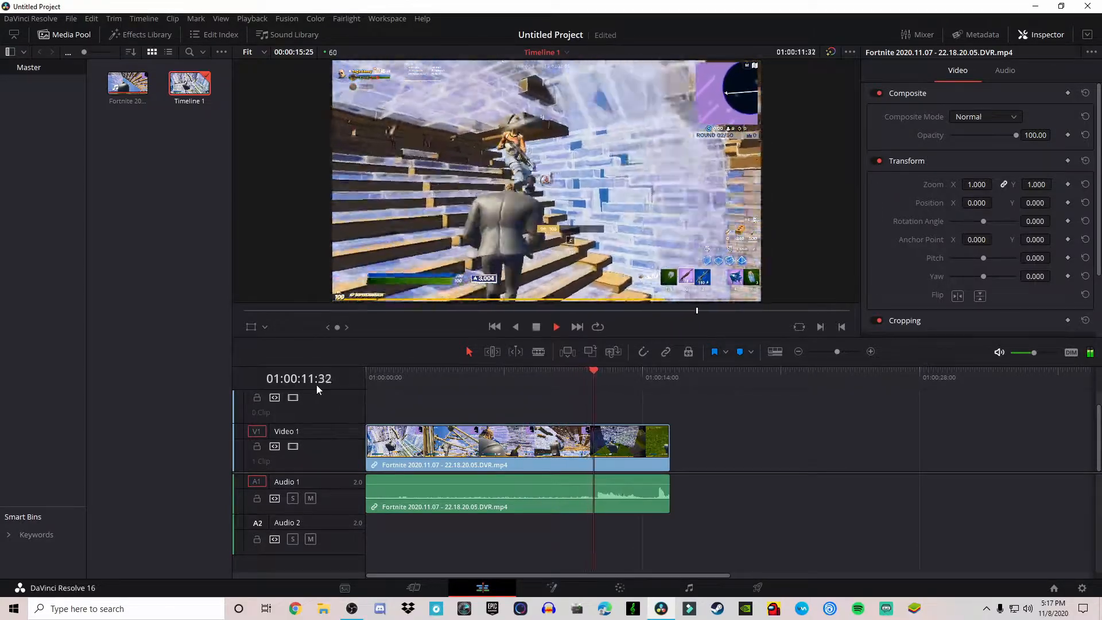
{"action": "key", "text": "space"}
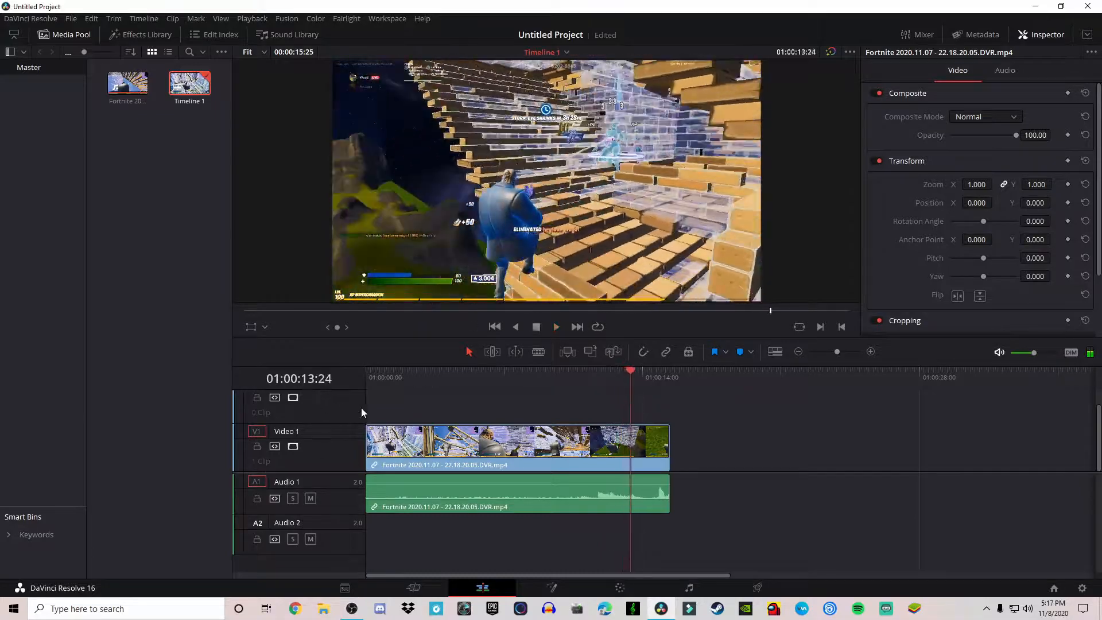
{"action": "left_click_drag", "start_coordinate": [623, 371], "coordinate": [366, 376]}
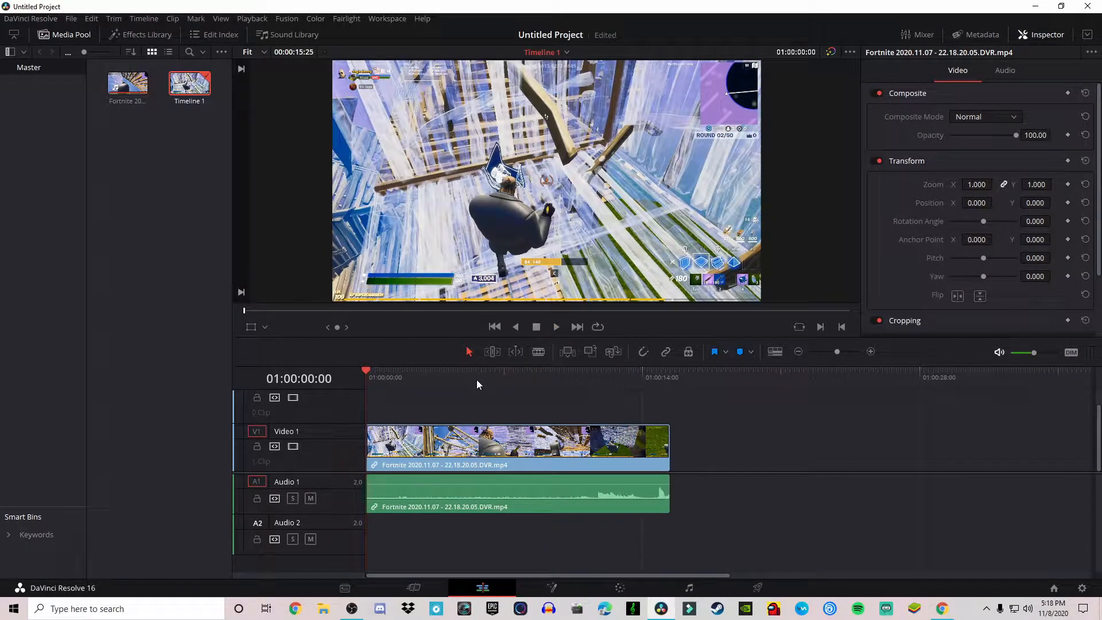
- Open Import Media from the media pool and browse to the Downloads folder
{"action": "right_click", "coordinate": [146, 154]}
{"action": "left_click", "coordinate": [192, 266]}
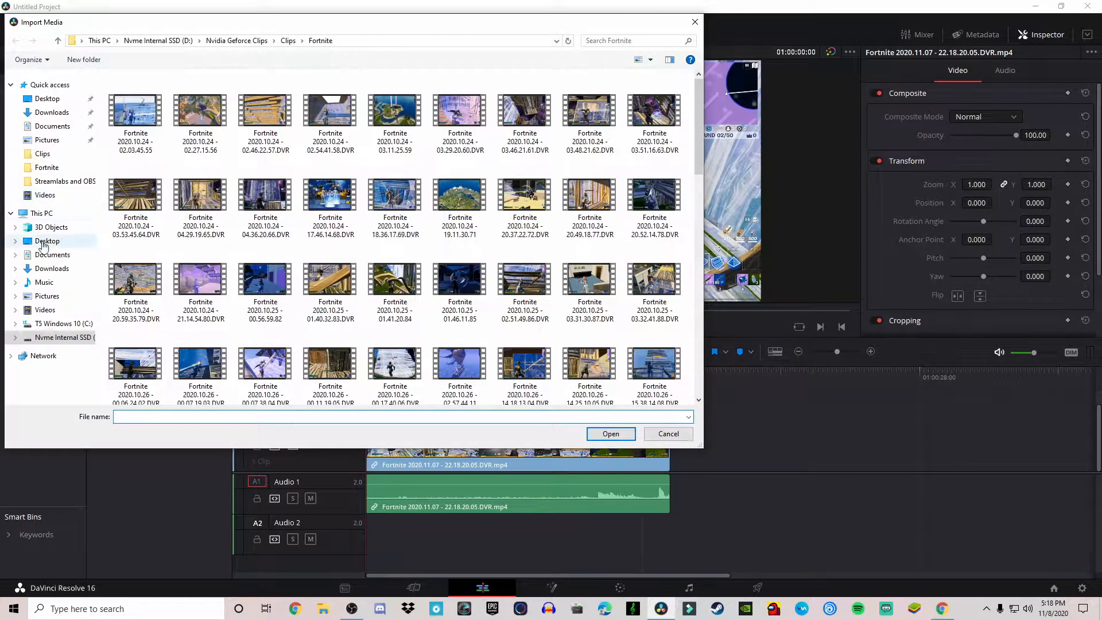
{"action": "left_click", "coordinate": [47, 296]}
{"action": "left_click", "coordinate": [46, 283]}
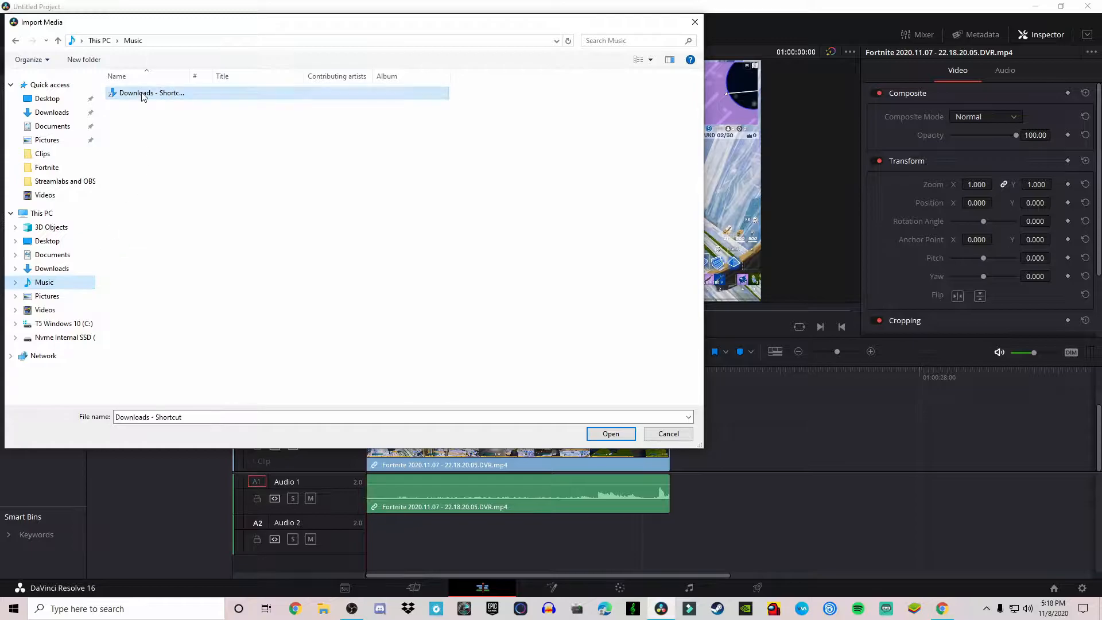
{"action": "left_click", "coordinate": [48, 297]}
{"action": "left_click", "coordinate": [52, 254]}
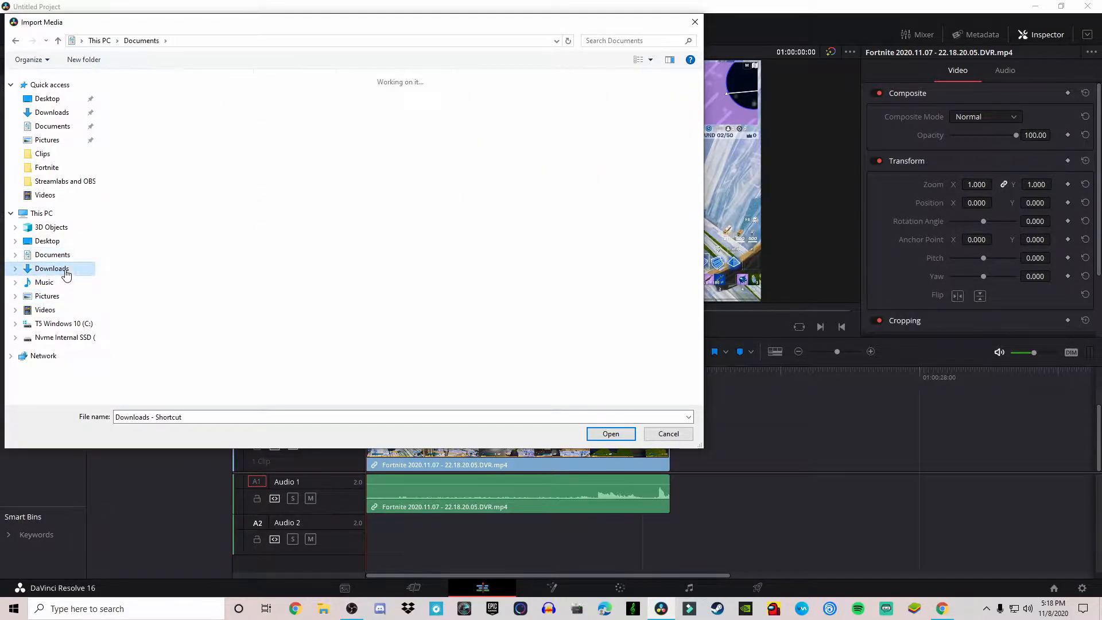
{"action": "left_click", "coordinate": [52, 268]}
{"action": "scroll", "coordinate": [253, 227], "scroll_direction": "down", "scroll_amount": 3}
{"action": "scroll", "coordinate": [337, 235], "scroll_direction": "up", "scroll_amount": 3}
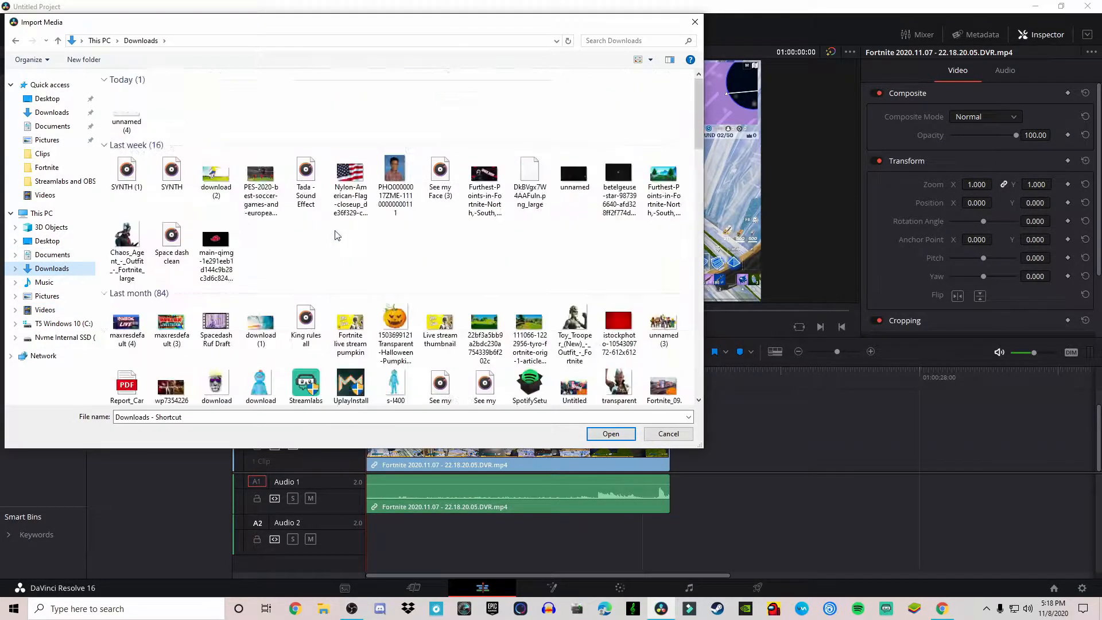
{"action": "scroll", "coordinate": [545, 241], "scroll_direction": "down", "scroll_amount": 3}
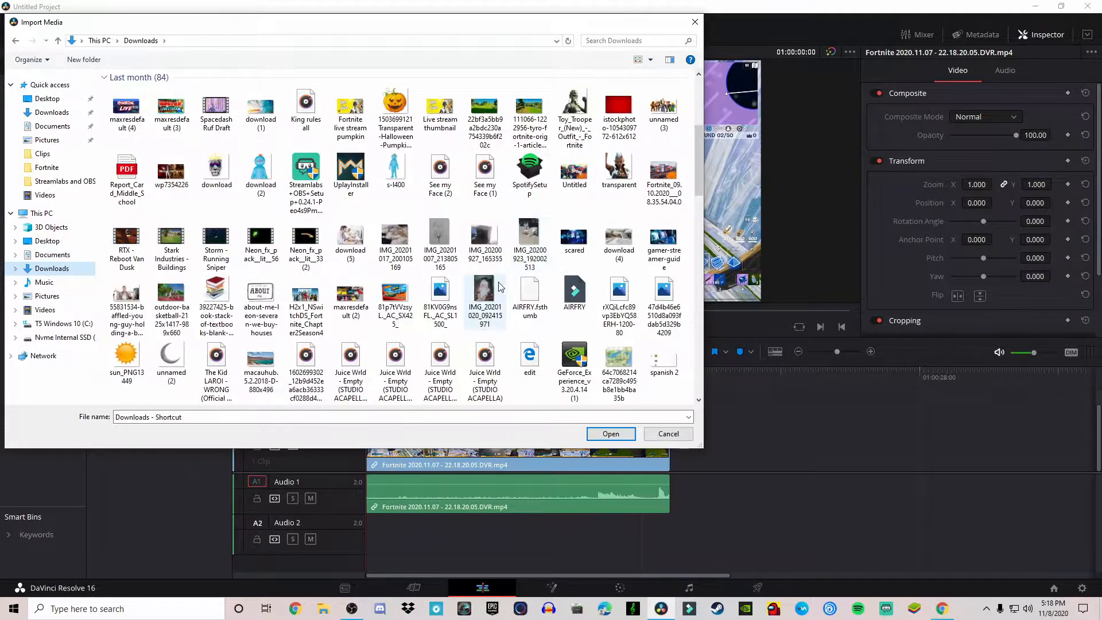
- Import the audio file 'Lee Bezel Big duffy (Prod.d i r t) Shot by Akeyloproduction' into the media pool
{"action": "left_click", "coordinate": [349, 370]}
{"action": "left_click", "coordinate": [440, 373]}
{"action": "left_click", "coordinate": [484, 370]}
{"action": "left_click", "coordinate": [216, 367]}
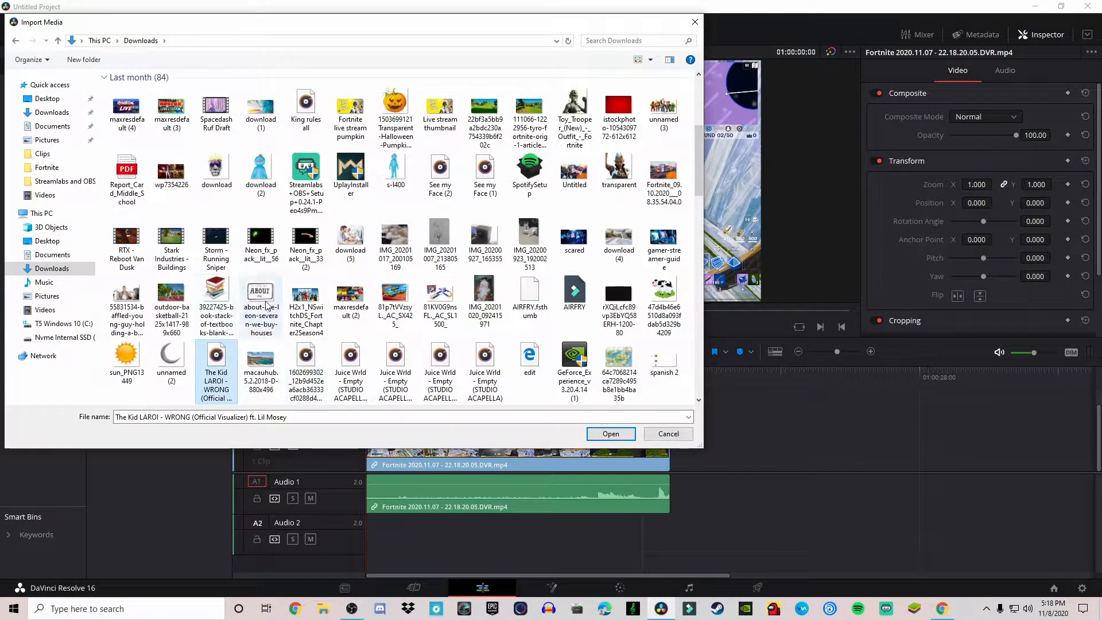
{"action": "scroll", "coordinate": [442, 294], "scroll_direction": "down", "scroll_amount": 3}
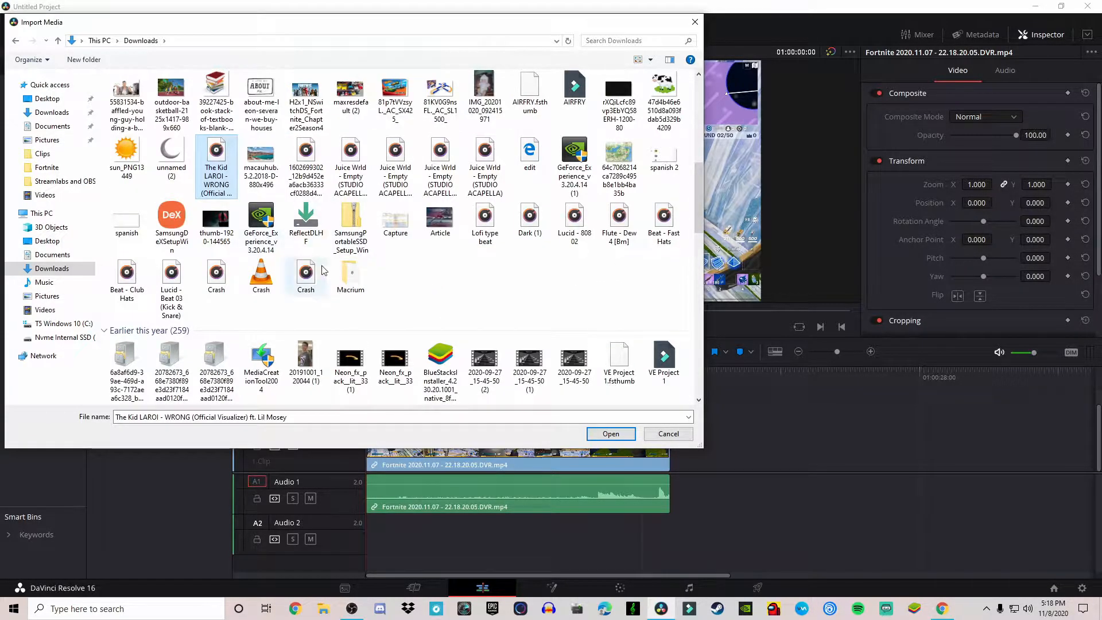
{"action": "scroll", "coordinate": [526, 367], "scroll_direction": "down", "scroll_amount": 10}
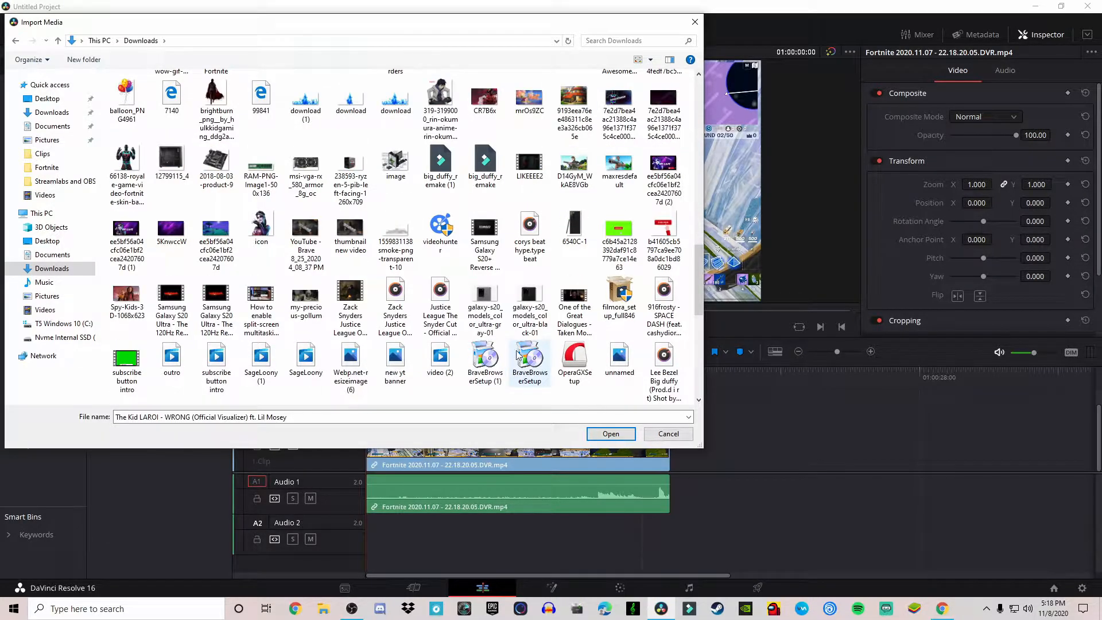
{"action": "left_click", "coordinate": [665, 304]}
{"action": "left_click", "coordinate": [665, 368]}
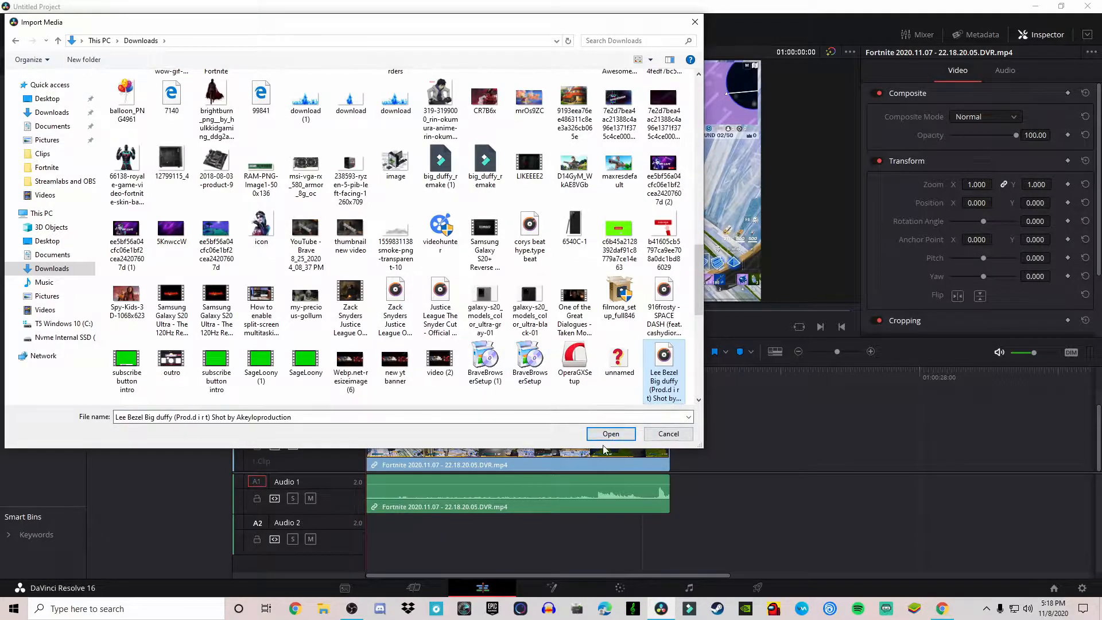
{"action": "left_click", "coordinate": [607, 438]}
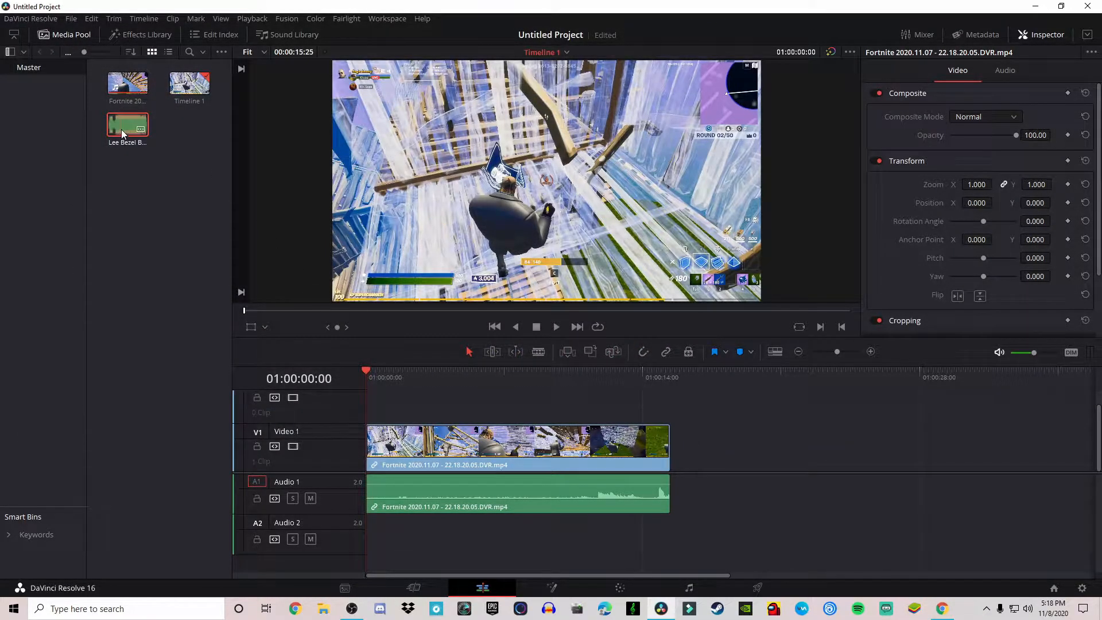
- Place the Lee Bezel music clip on the Audio 2 track at the start of the timeline
{"action": "left_click_drag", "start_coordinate": [125, 116], "coordinate": [368, 536]}
{"action": "left_click_drag", "start_coordinate": [484, 551], "coordinate": [538, 544]}
{"action": "key", "text": "space"}
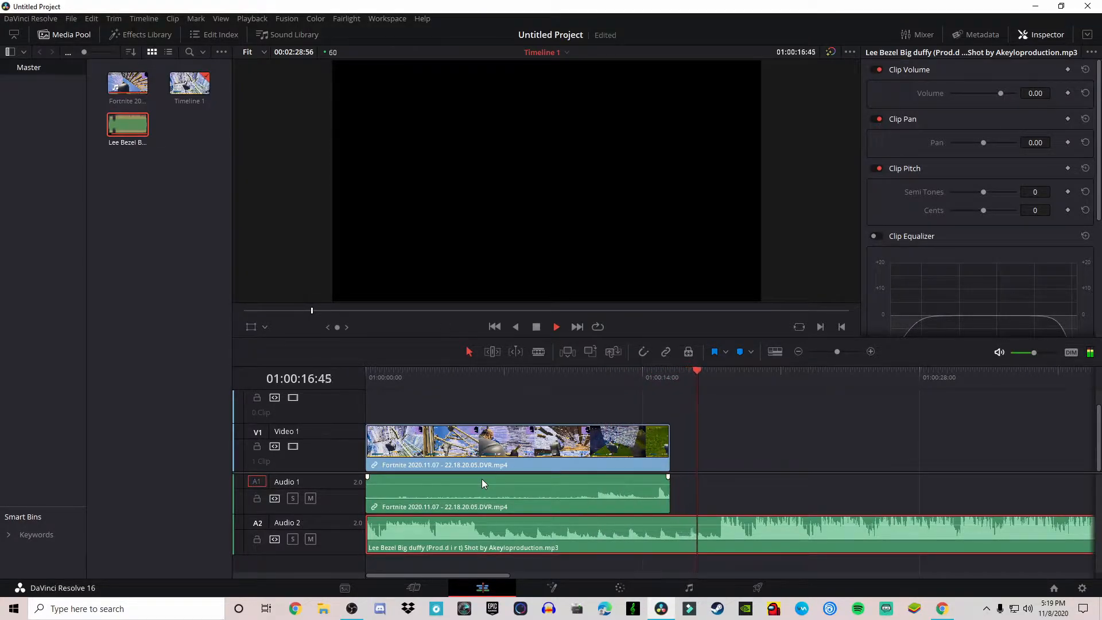
- Play and scrub through the timeline to preview the music together with the gameplay
{"action": "key", "text": "space"}
{"action": "left_click", "coordinate": [759, 487]}
{"action": "key", "text": "space"}
{"action": "key", "text": "space"}
{"action": "left_click", "coordinate": [714, 370]}
{"action": "left_click", "coordinate": [715, 374]}
{"action": "left_click", "coordinate": [722, 371]}
{"action": "left_click_drag", "start_coordinate": [722, 371], "coordinate": [718, 383]}
{"action": "key", "text": "space"}
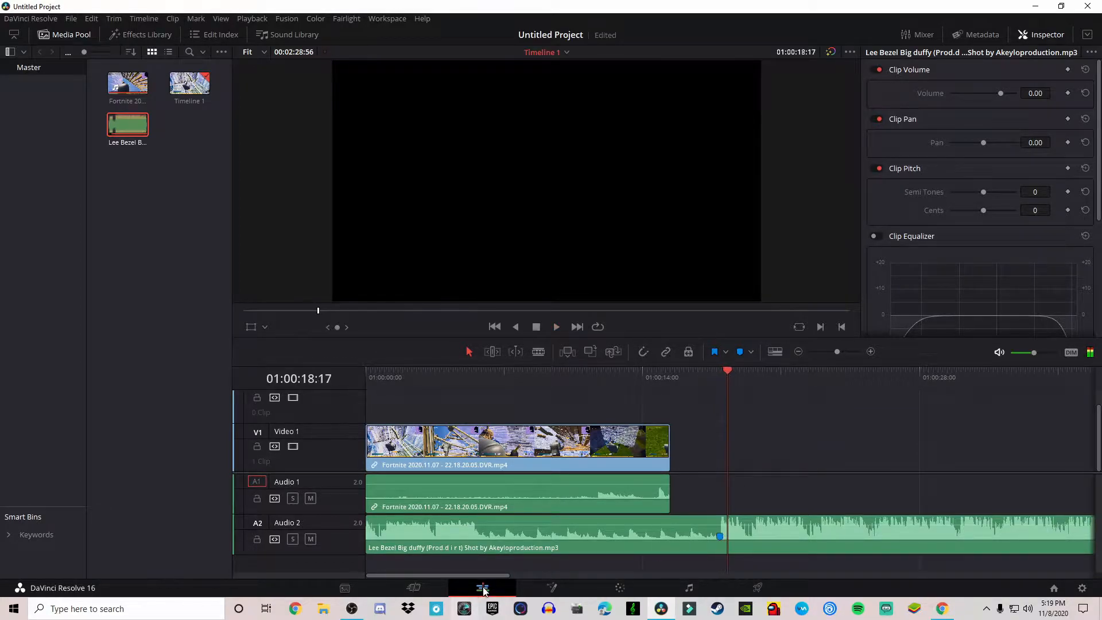
- Trim the end of the music clip so it lasts about 25 seconds
{"action": "left_click_drag", "start_coordinate": [497, 574], "coordinate": [969, 578]}
{"action": "left_click", "coordinate": [901, 534]}
{"action": "left_click_drag", "start_coordinate": [931, 532], "coordinate": [472, 534]}
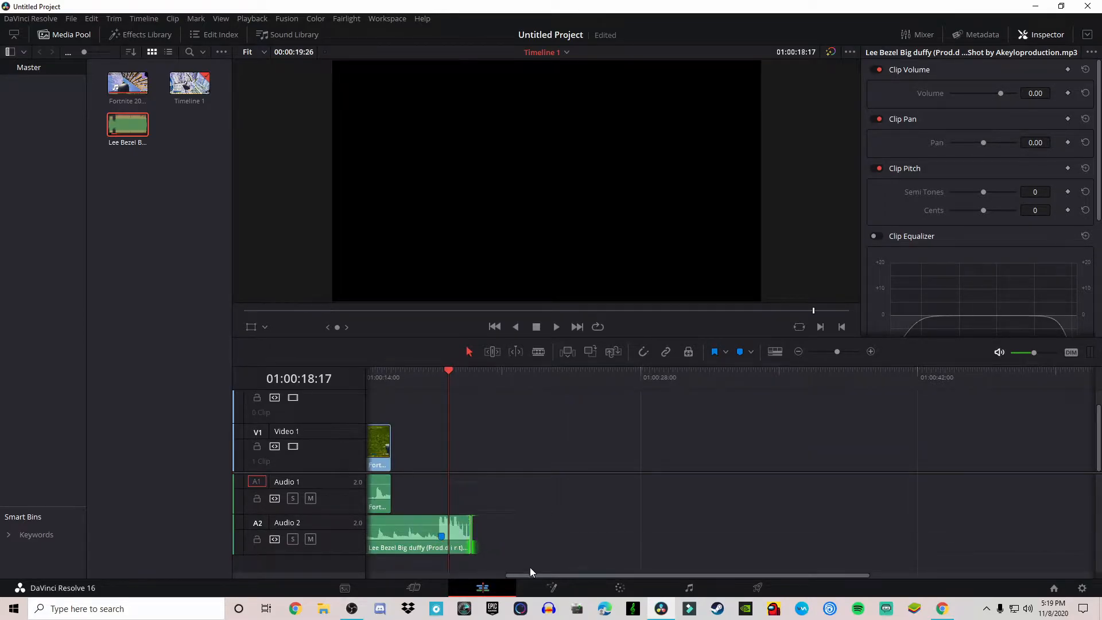
{"action": "left_click_drag", "start_coordinate": [538, 574], "coordinate": [398, 570]}
{"action": "key", "text": "space"}
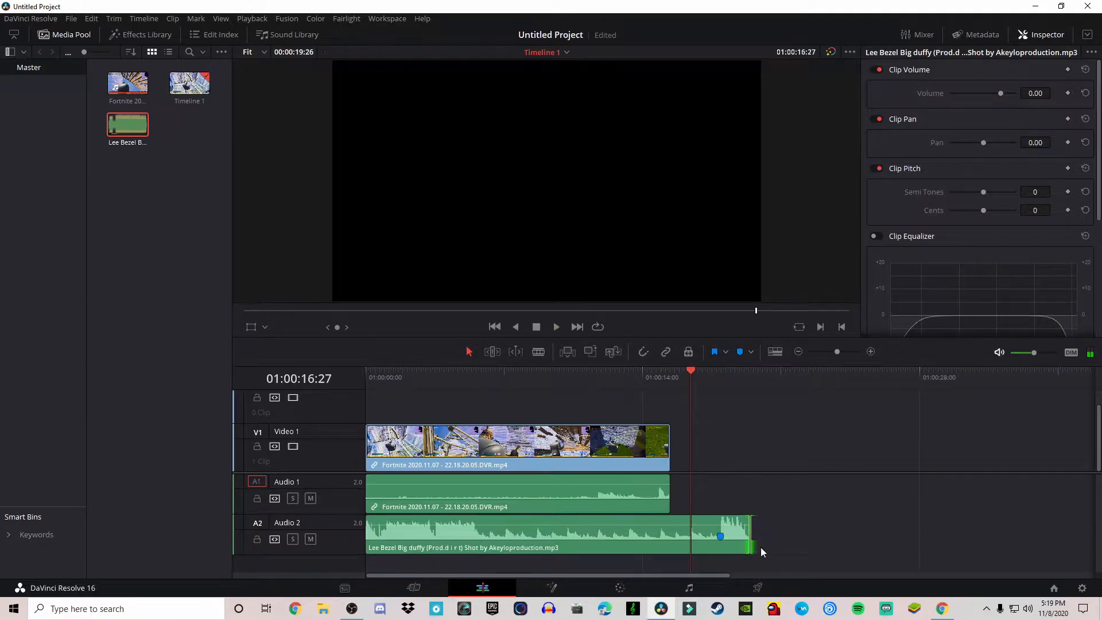
{"action": "left_click", "coordinate": [745, 535]}
{"action": "left_click_drag", "start_coordinate": [748, 535], "coordinate": [867, 535]}
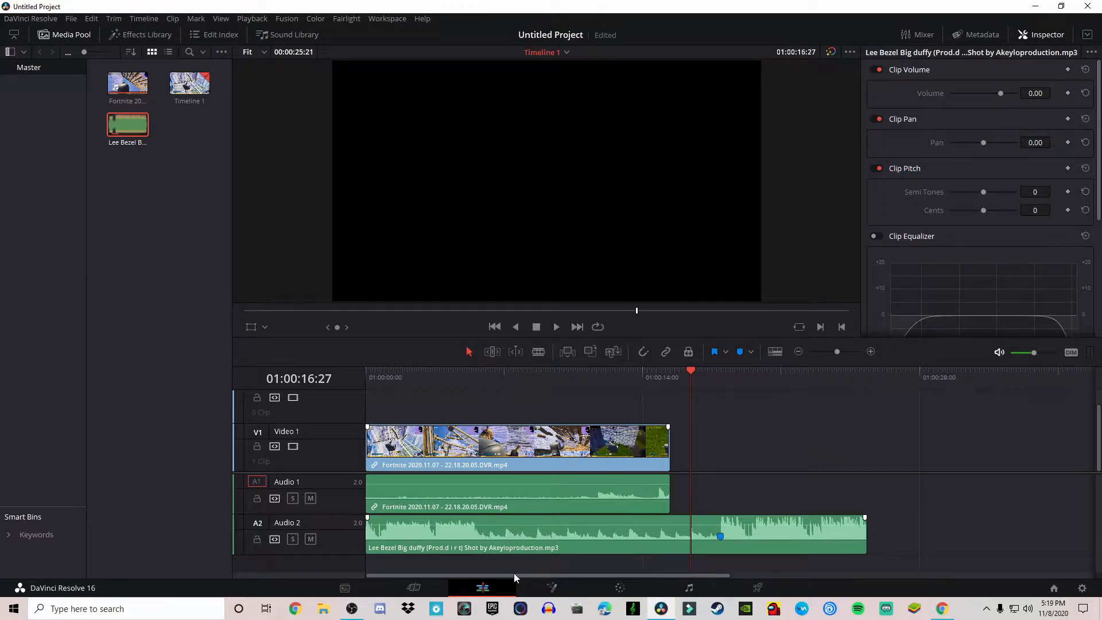
- Move the playhead to 01:00:12:01 and add a marker on the selected Fortnite clip
{"action": "left_click_drag", "start_coordinate": [384, 377], "coordinate": [580, 403]}
{"action": "key", "text": "space"}
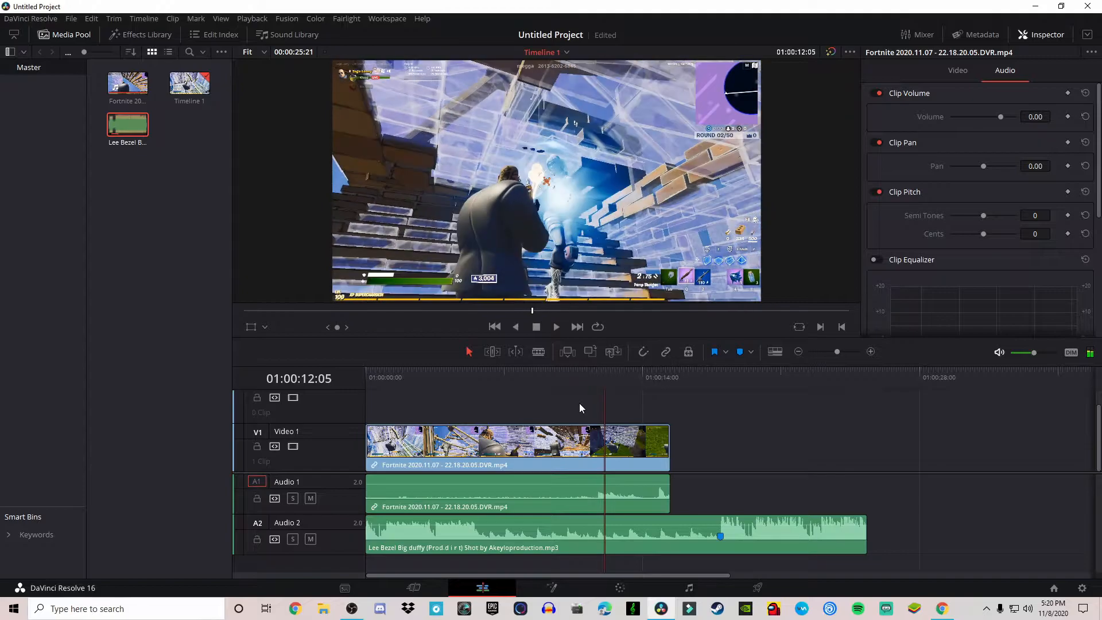
{"action": "key", "text": "Left"}
{"action": "key", "text": "Left"}
{"action": "key", "text": "Right"}
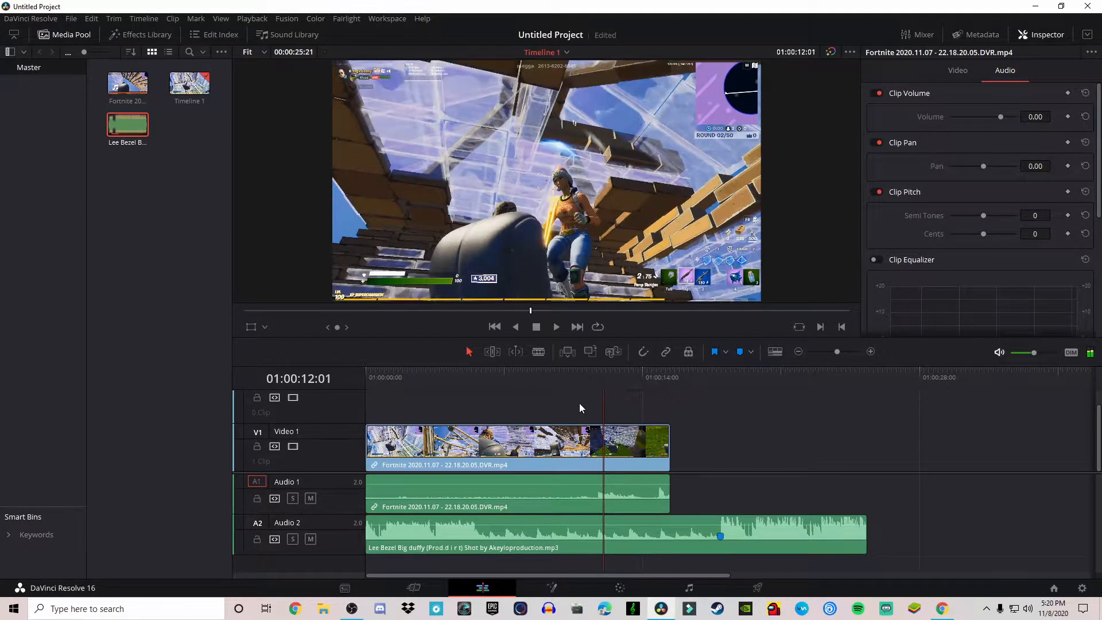
{"action": "left_click", "coordinate": [592, 448]}
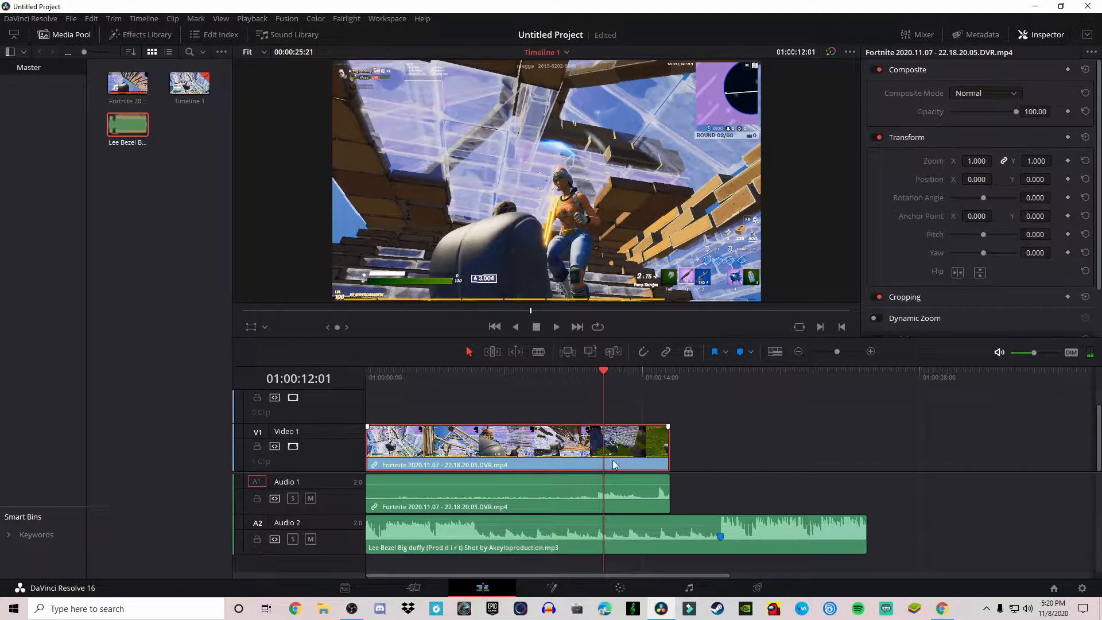
{"action": "left_click", "coordinate": [615, 495], "text": "ctrl"}
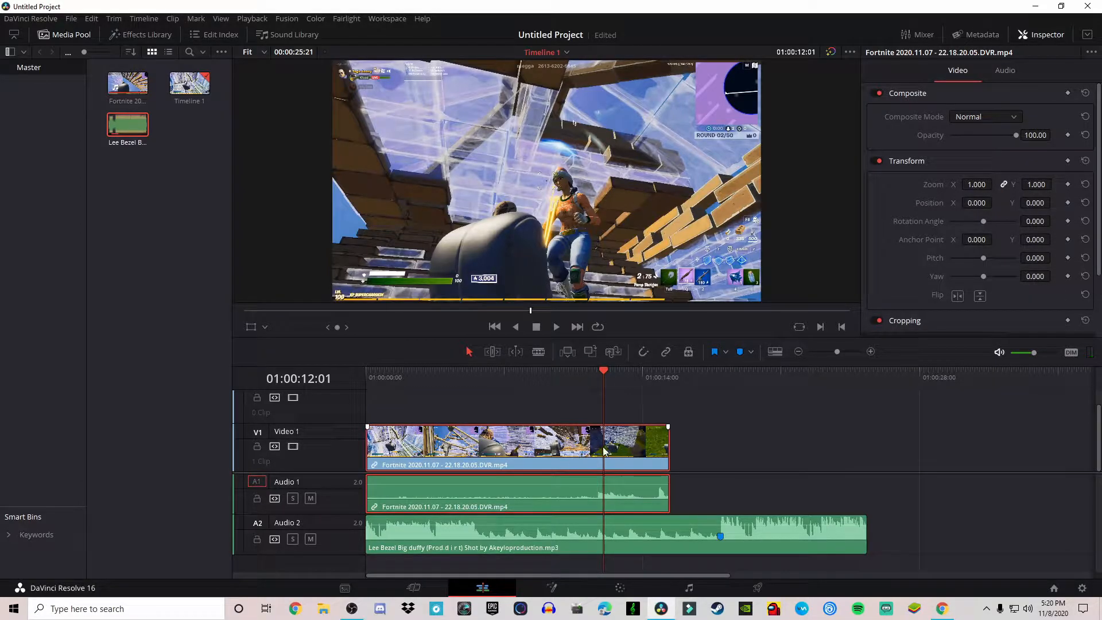
{"action": "key", "text": "m"}
- Step frame by frame around the marker at 01:00:12:01
{"action": "left_click", "coordinate": [743, 428]}
{"action": "mouse_move", "coordinate": [602, 372]}
{"action": "left_mouse_down"}
{"action": "mouse_move", "coordinate": [566, 373]}
{"action": "mouse_move", "coordinate": [604, 375]}
{"action": "left_mouse_up"}
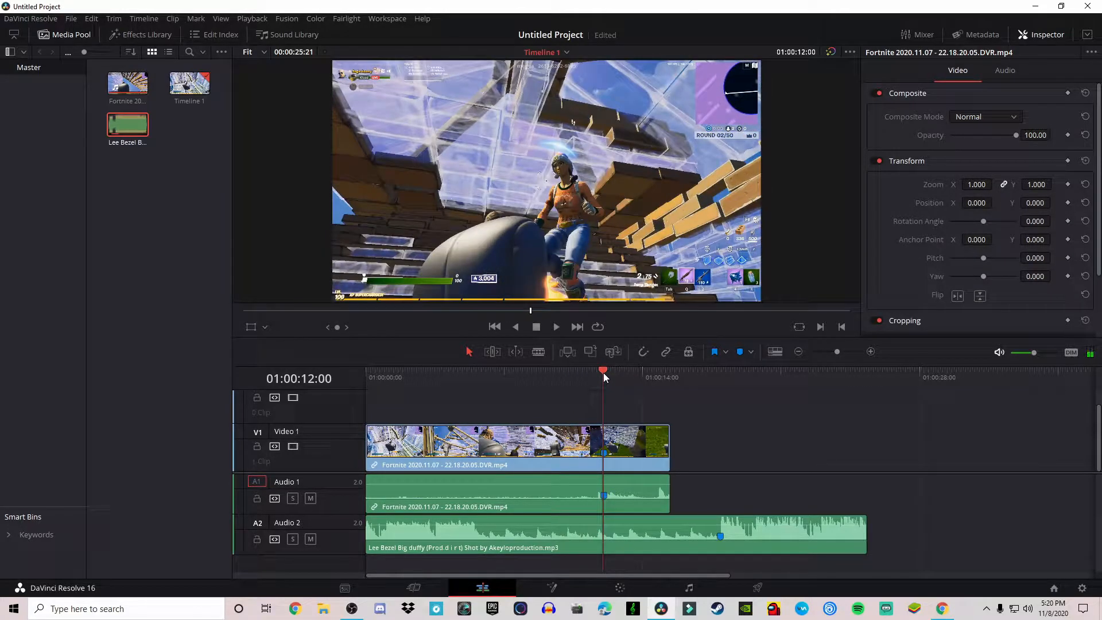
{"action": "key", "text": "Left"}
{"action": "key", "text": "Left"}
{"action": "key", "text": "Left"}
{"action": "key", "text": "Right"}
{"action": "key", "text": "Right"}
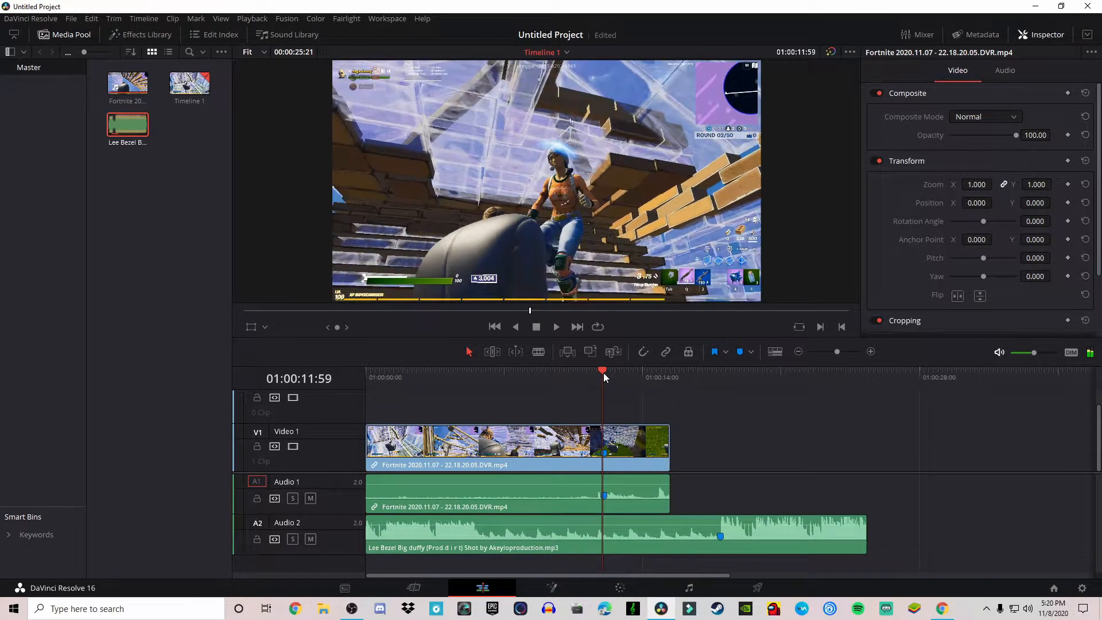
{"action": "key", "text": "Right"}
{"action": "key", "text": "Right"}
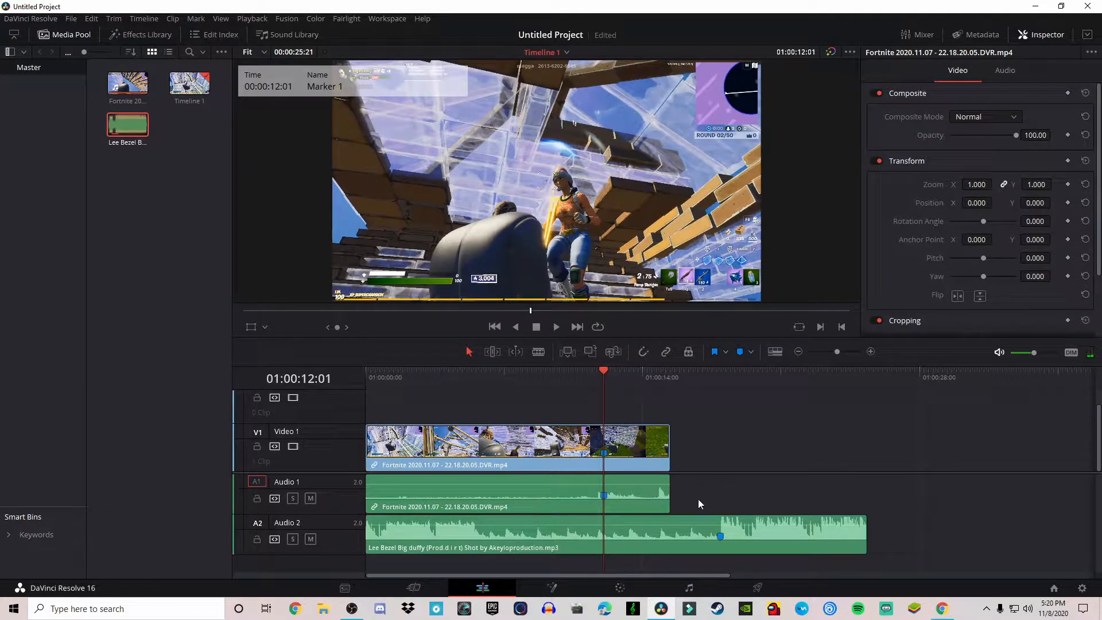
- Select the Fortnite clip and trim its start inward to about the marker position
{"action": "mouse_move", "coordinate": [698, 500]}
{"action": "left_mouse_down"}
{"action": "mouse_move", "coordinate": [593, 455]}
{"action": "mouse_move", "coordinate": [705, 479]}
{"action": "left_mouse_up"}
{"action": "left_click", "coordinate": [456, 444]}
{"action": "left_click", "coordinate": [445, 500]}
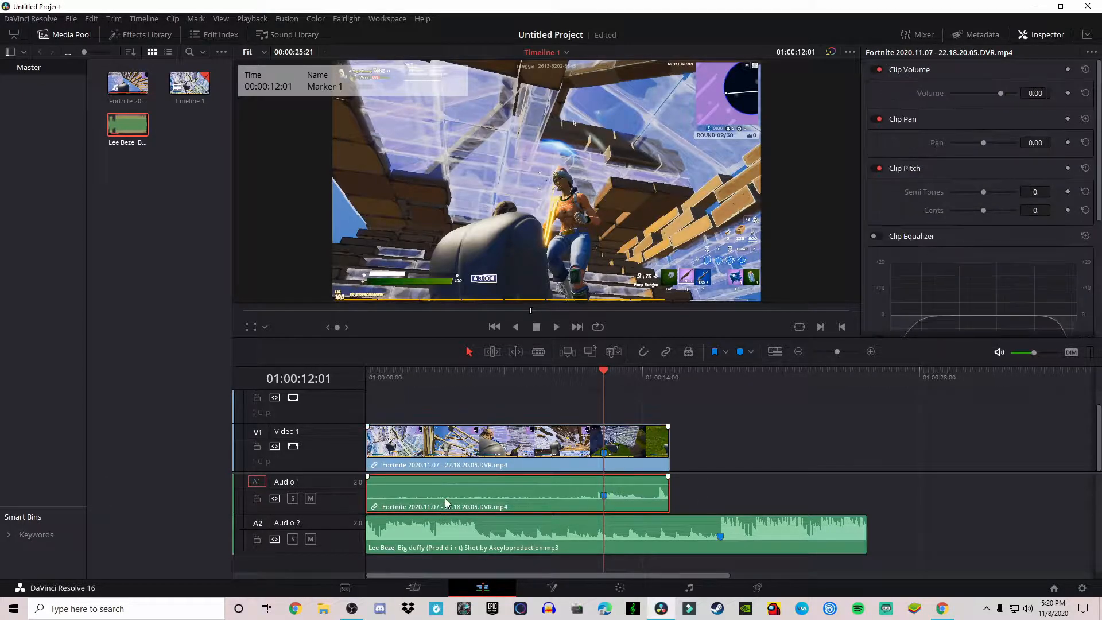
{"action": "left_click", "coordinate": [543, 445]}
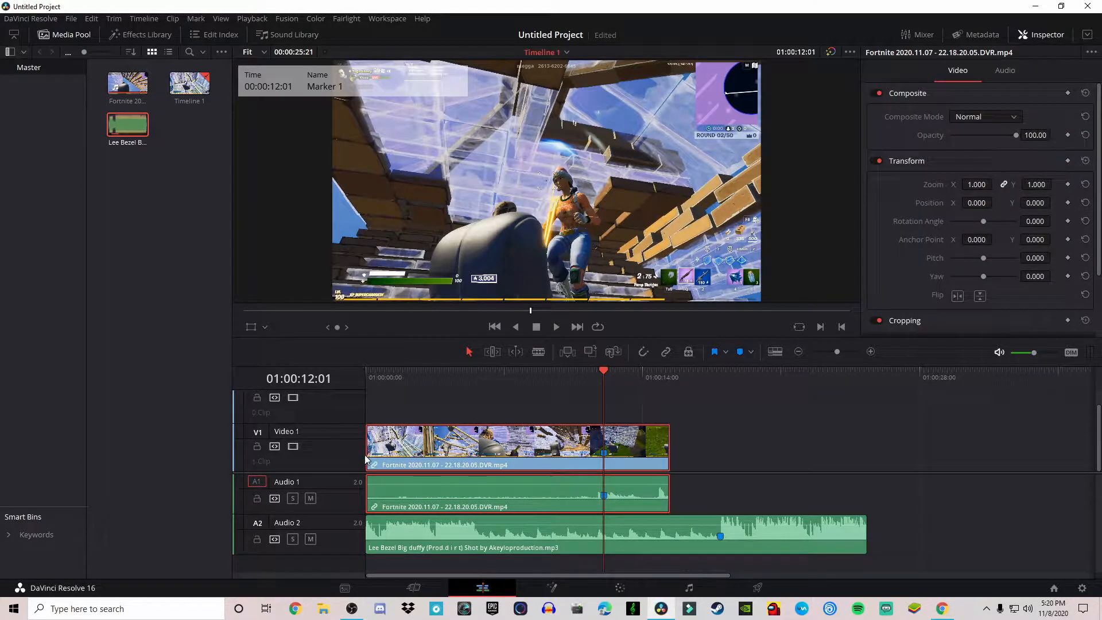
{"action": "left_click_drag", "start_coordinate": [365, 454], "coordinate": [522, 455]}
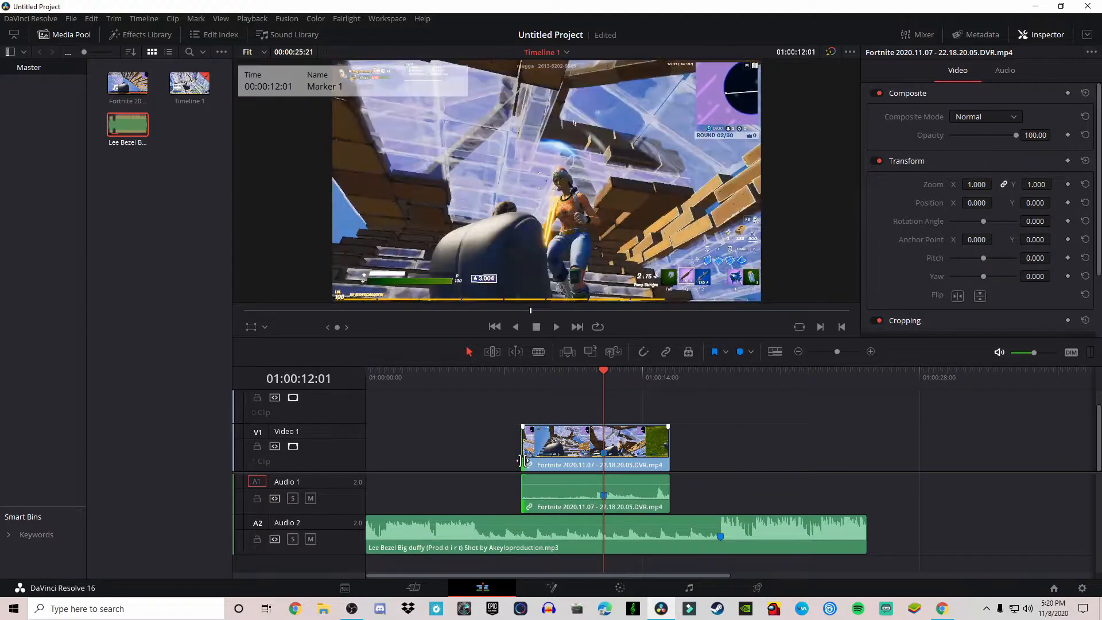
- Move the trimmed Fortnite clip to the start of the timeline
{"action": "left_click", "coordinate": [659, 448]}
{"action": "double_click", "coordinate": [651, 447]}
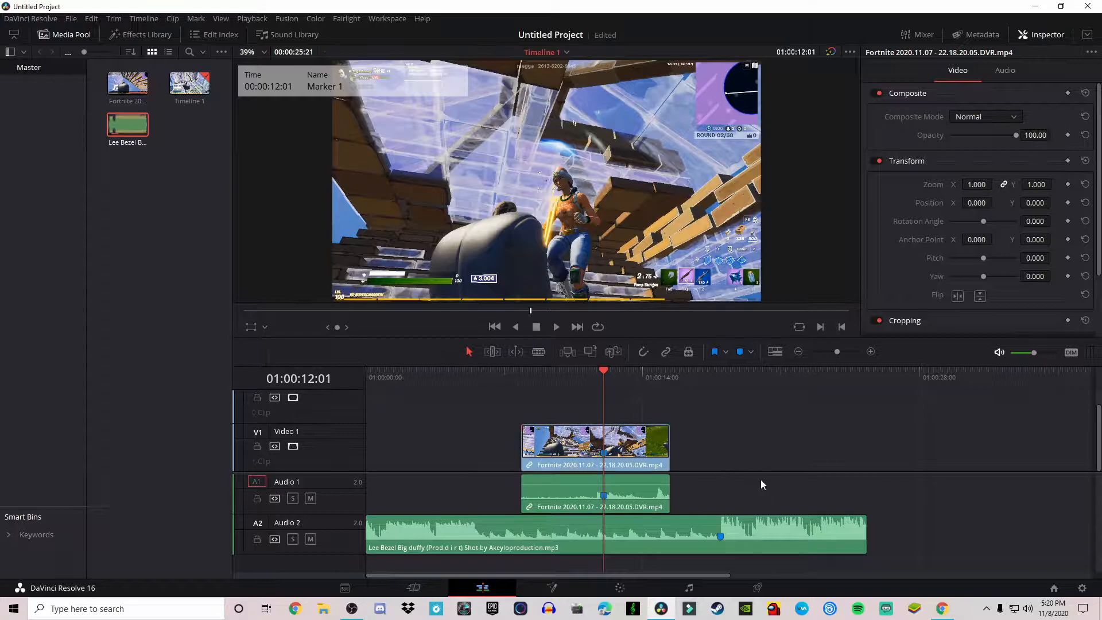
{"action": "left_click_drag", "start_coordinate": [551, 451], "coordinate": [274, 440]}
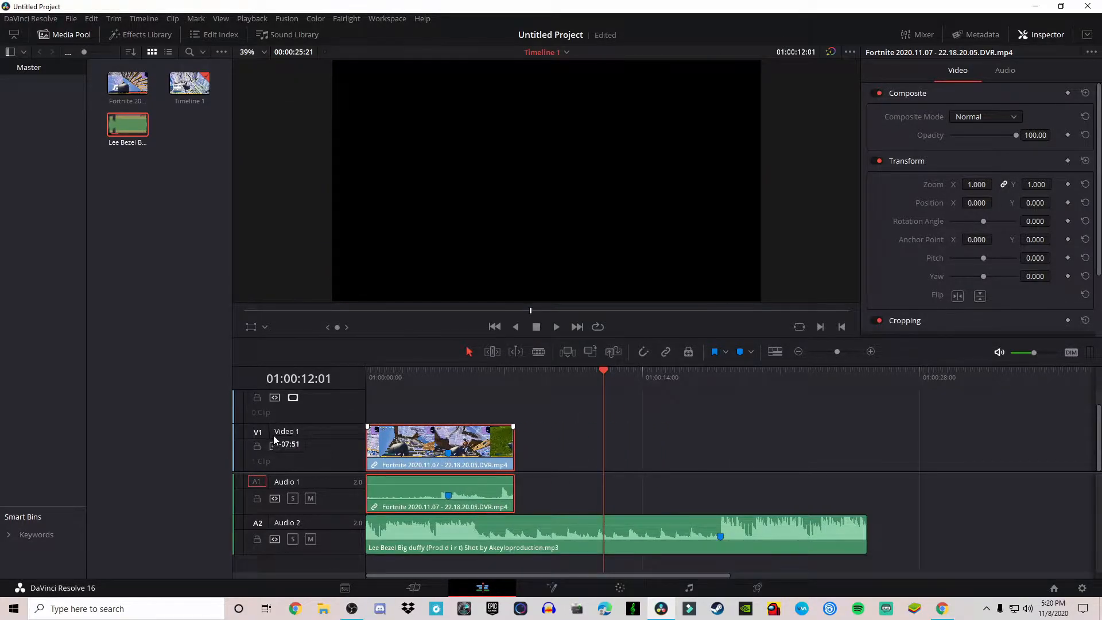
- Shift the Fortnite clip about 13:41 to the right and set the playhead to 01:00:17:56
{"action": "left_click", "coordinate": [686, 539]}
{"action": "left_click", "coordinate": [462, 464]}
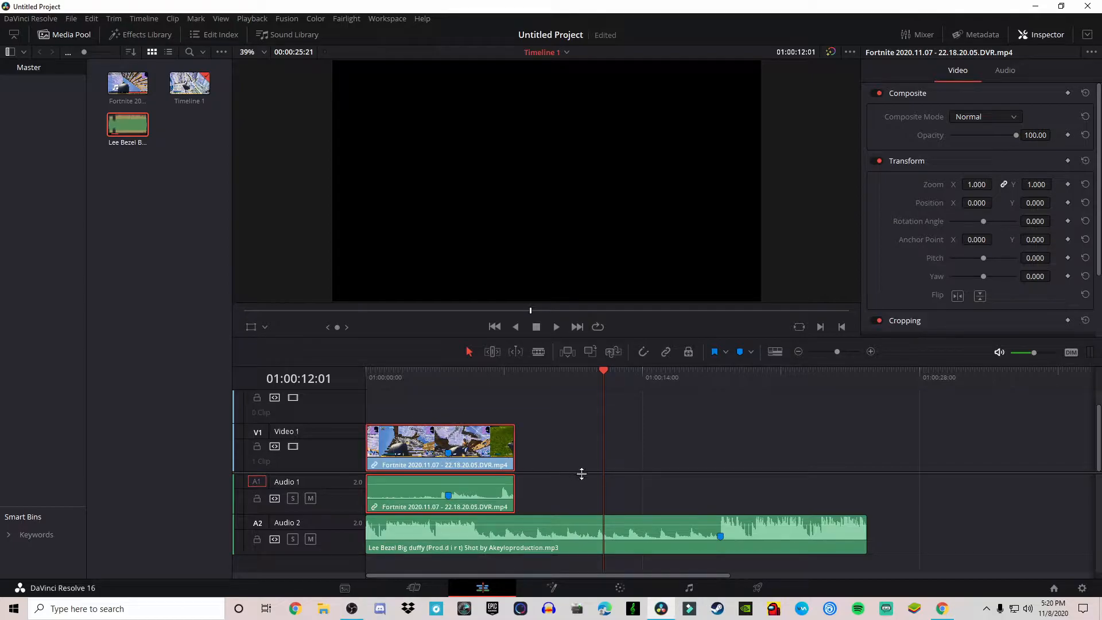
{"action": "left_click_drag", "start_coordinate": [485, 449], "coordinate": [756, 448]}
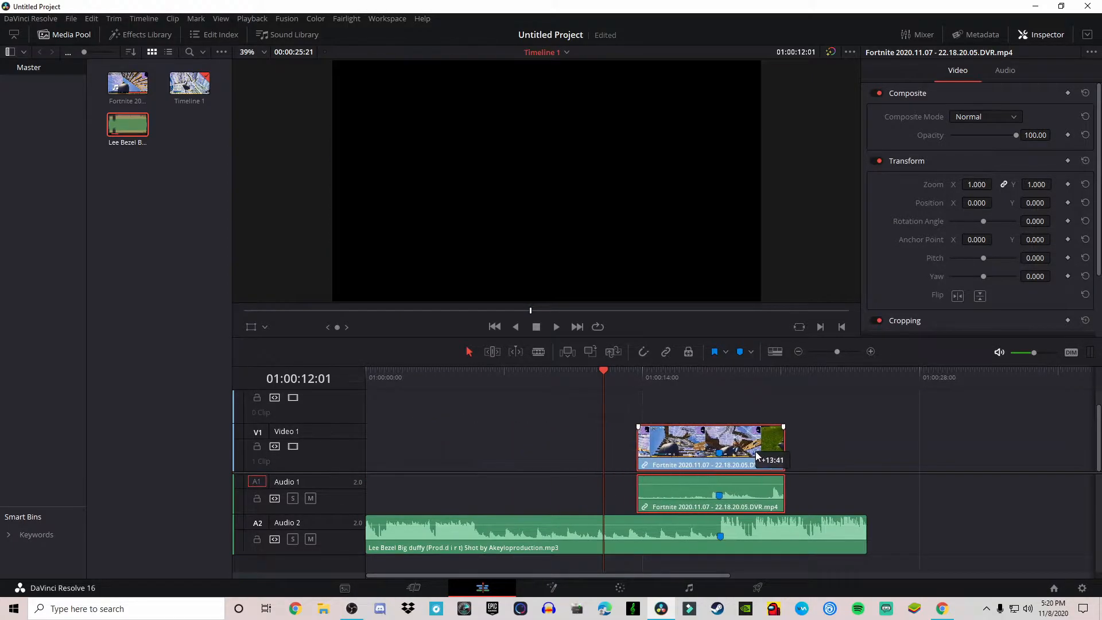
{"action": "left_click", "coordinate": [718, 382]}
{"action": "left_click", "coordinate": [721, 377]}
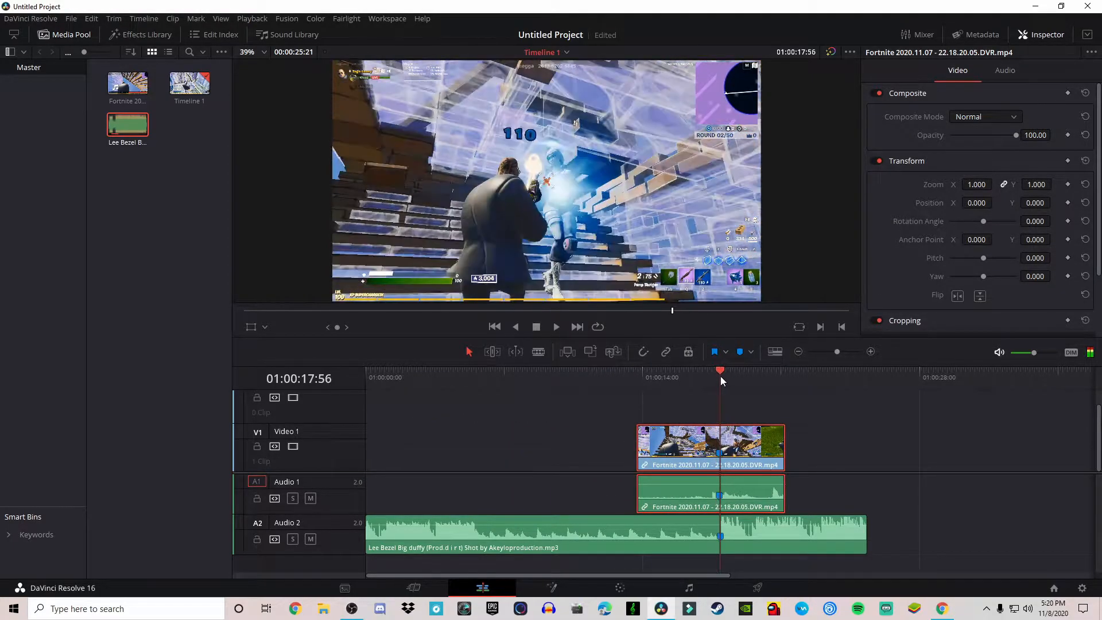
- Extend the start of the Fortnite clip back out to the left
{"action": "left_click_drag", "start_coordinate": [687, 449], "coordinate": [685, 444]}
{"action": "left_click_drag", "start_coordinate": [687, 444], "coordinate": [685, 442]}
{"action": "left_click", "coordinate": [925, 482]}
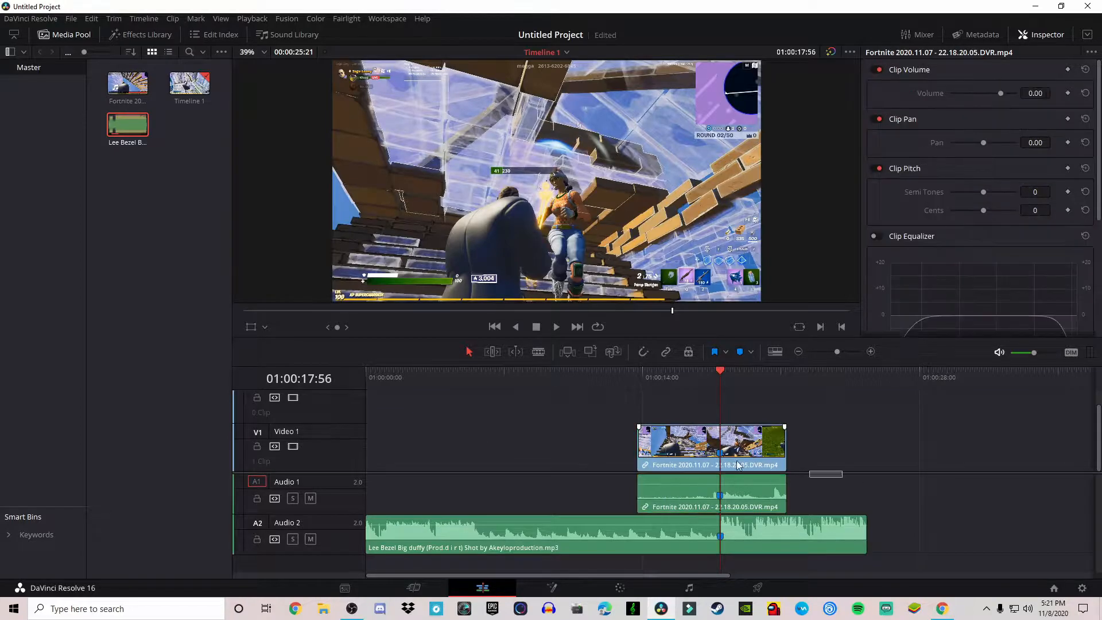
{"action": "left_click", "coordinate": [665, 455]}
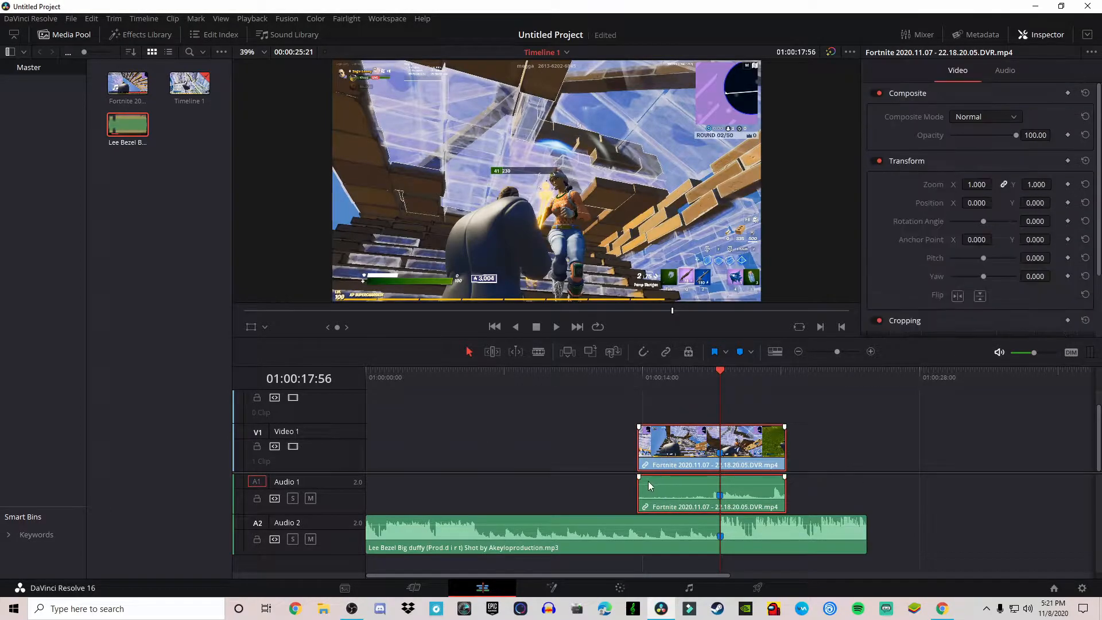
{"action": "left_click", "coordinate": [636, 455]}
{"action": "left_click", "coordinate": [687, 457]}
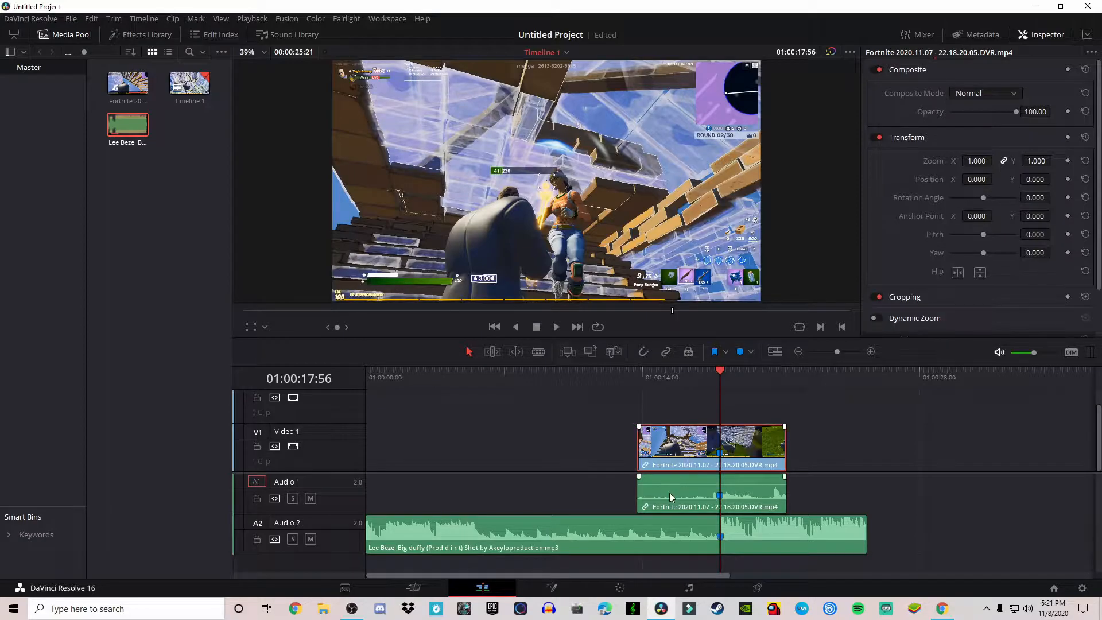
{"action": "left_click_drag", "start_coordinate": [638, 456], "coordinate": [483, 457]}
- Play and scrub the timeline to preview the repositioned clip with the music
{"action": "left_click", "coordinate": [516, 395]}
{"action": "left_click", "coordinate": [490, 374]}
{"action": "key", "text": "space"}
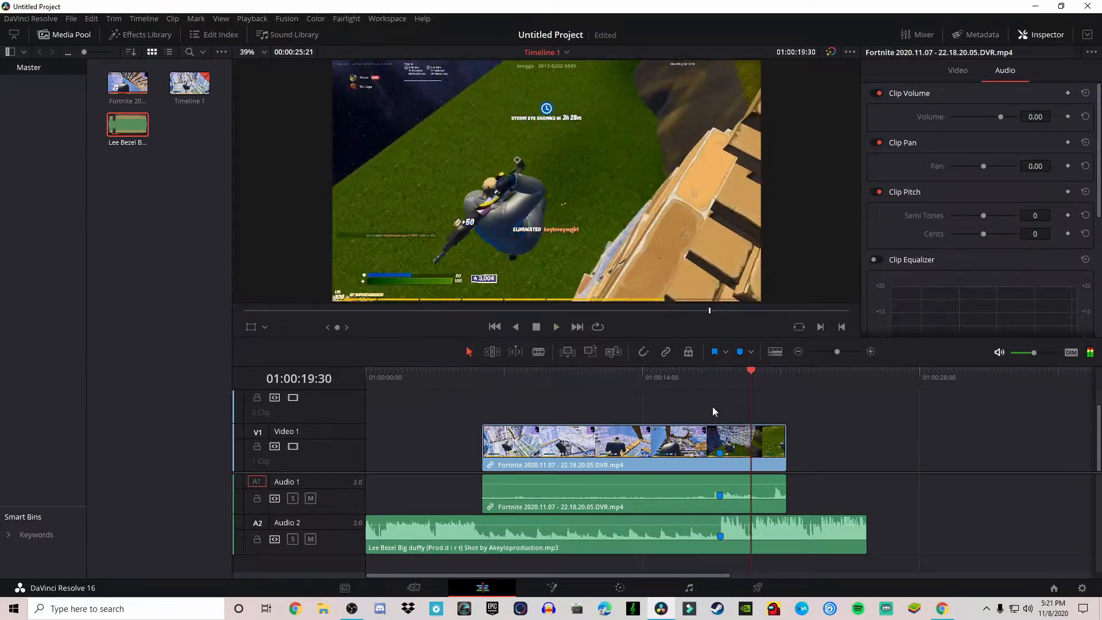
{"action": "left_click", "coordinate": [685, 370]}
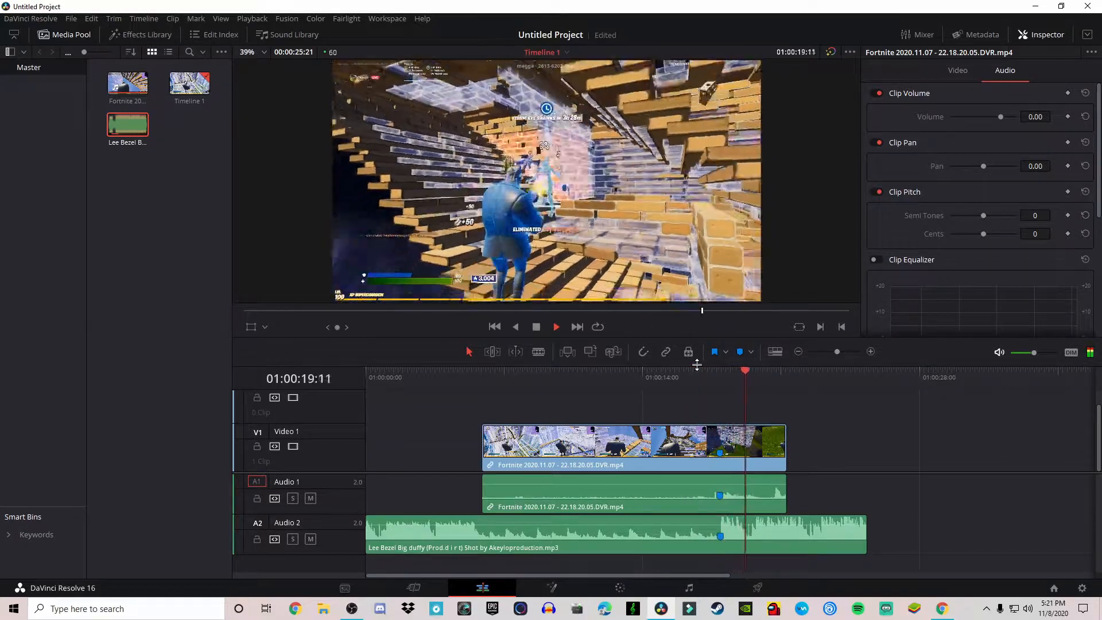
{"action": "left_click", "coordinate": [716, 373]}
{"action": "left_click", "coordinate": [714, 374]}
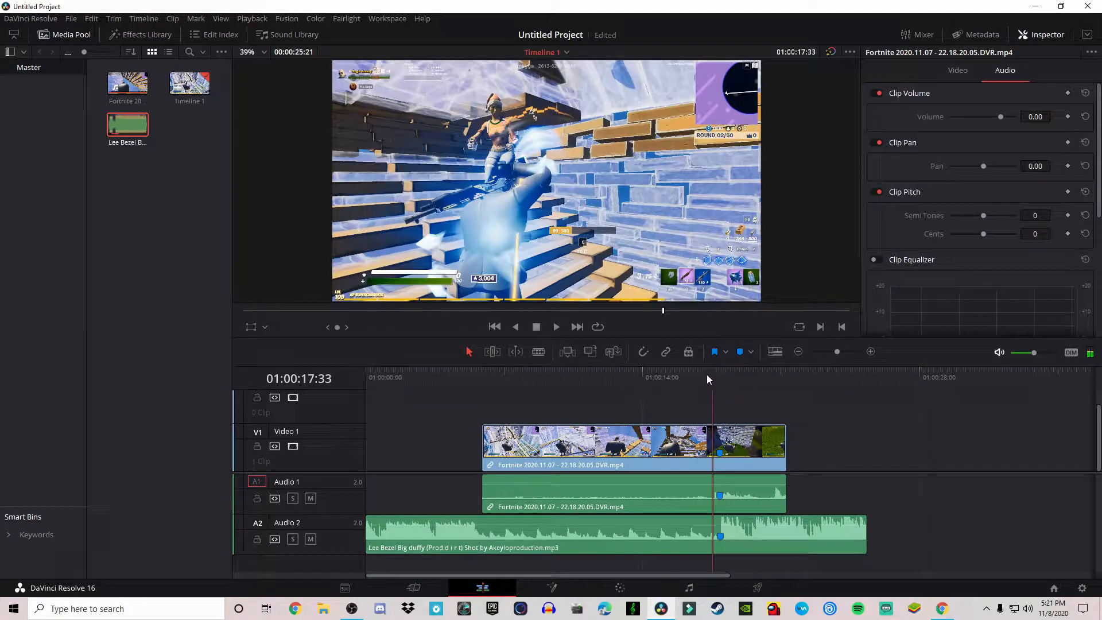
{"action": "left_click_drag", "start_coordinate": [715, 372], "coordinate": [718, 373]}
- Open the retime curve for the Fortnite clip and switch it to show Retime Speed
{"action": "left_click_drag", "start_coordinate": [960, 492], "coordinate": [690, 443]}
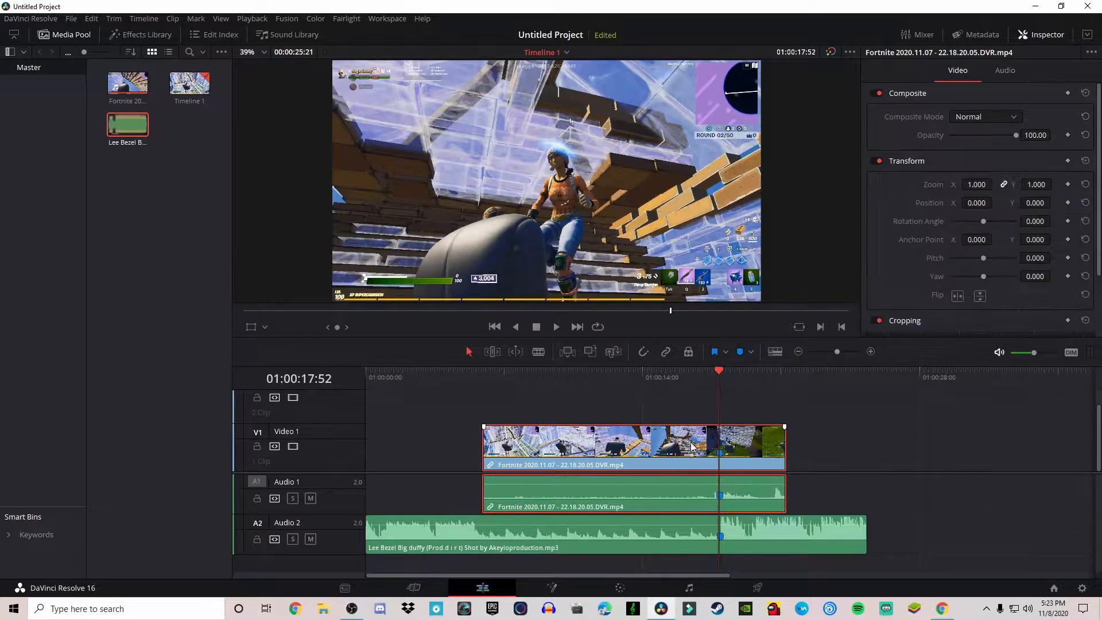
{"action": "right_click", "coordinate": [679, 446]}
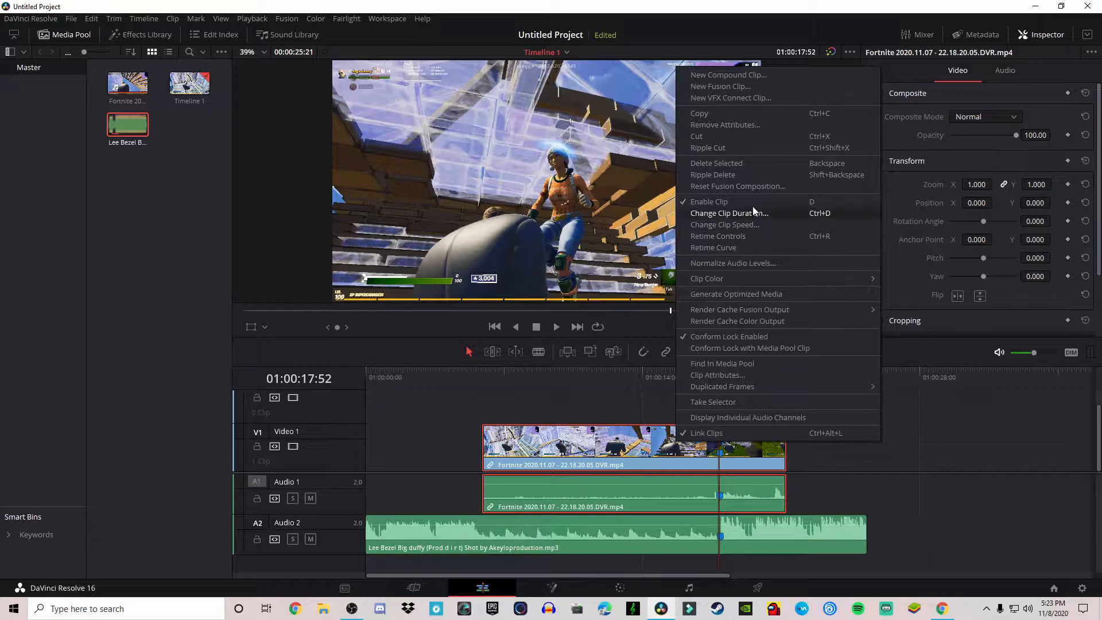
{"action": "left_click", "coordinate": [730, 249]}
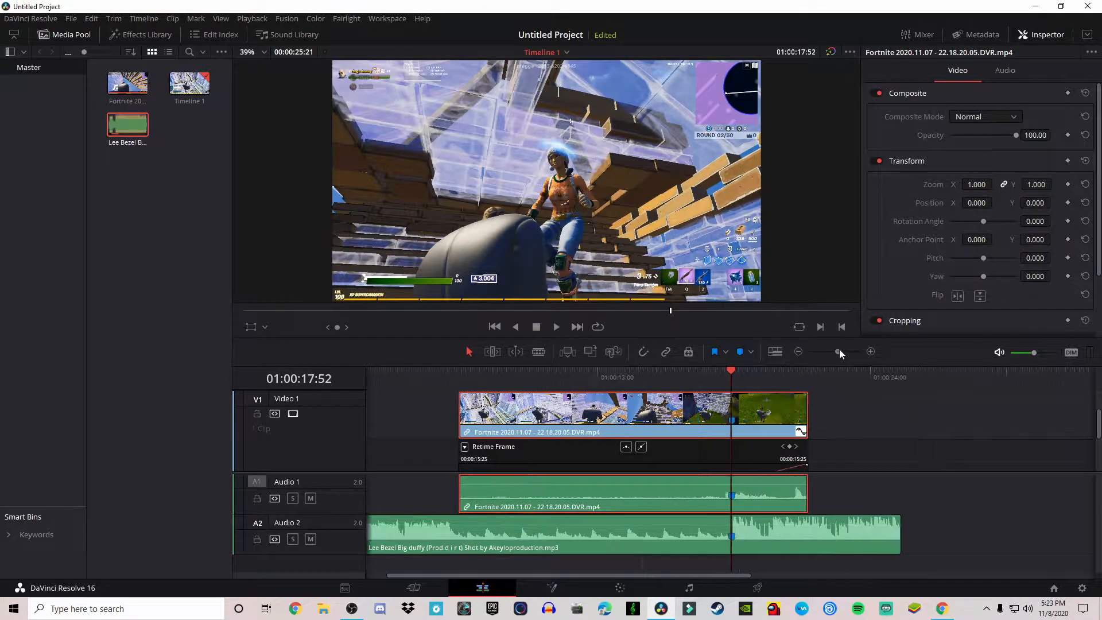
{"action": "left_click_drag", "start_coordinate": [839, 351], "coordinate": [842, 351]}
{"action": "left_click_drag", "start_coordinate": [772, 473], "coordinate": [770, 529]}
{"action": "left_click_drag", "start_coordinate": [687, 577], "coordinate": [558, 553]}
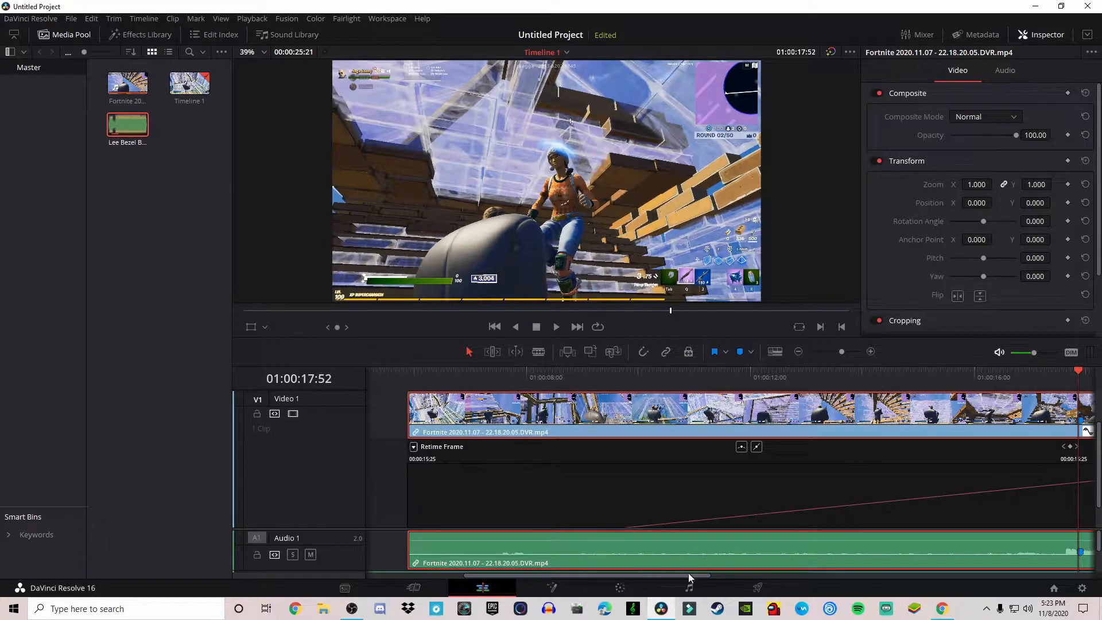
{"action": "left_click_drag", "start_coordinate": [690, 575], "coordinate": [725, 575]}
{"action": "scroll", "coordinate": [656, 561], "scroll_direction": "left", "scroll_amount": 5}
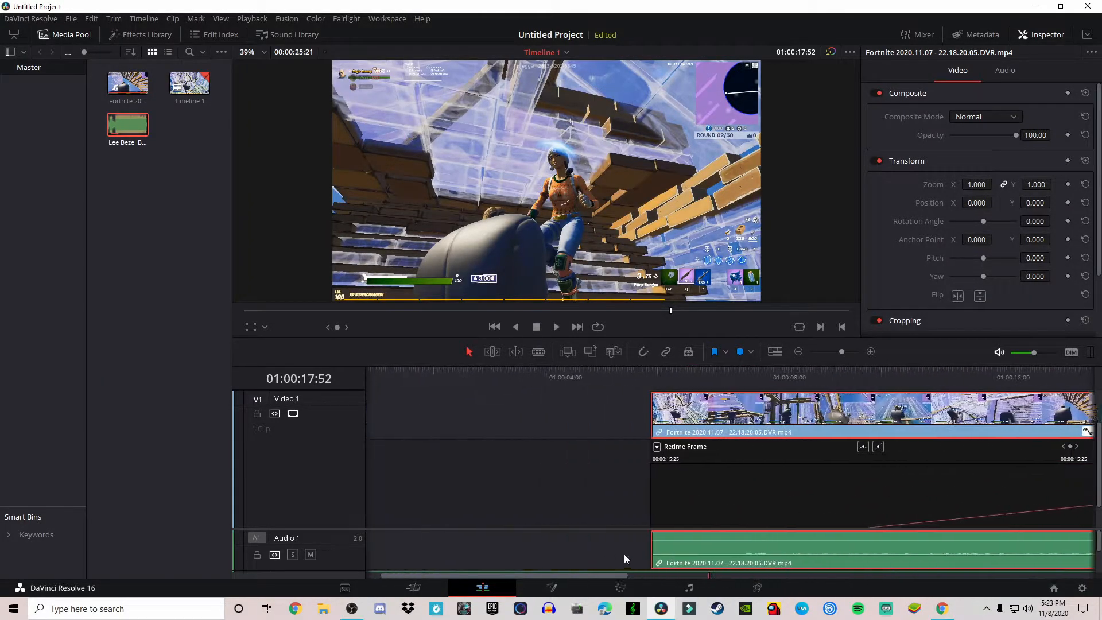
{"action": "left_click", "coordinate": [570, 453]}
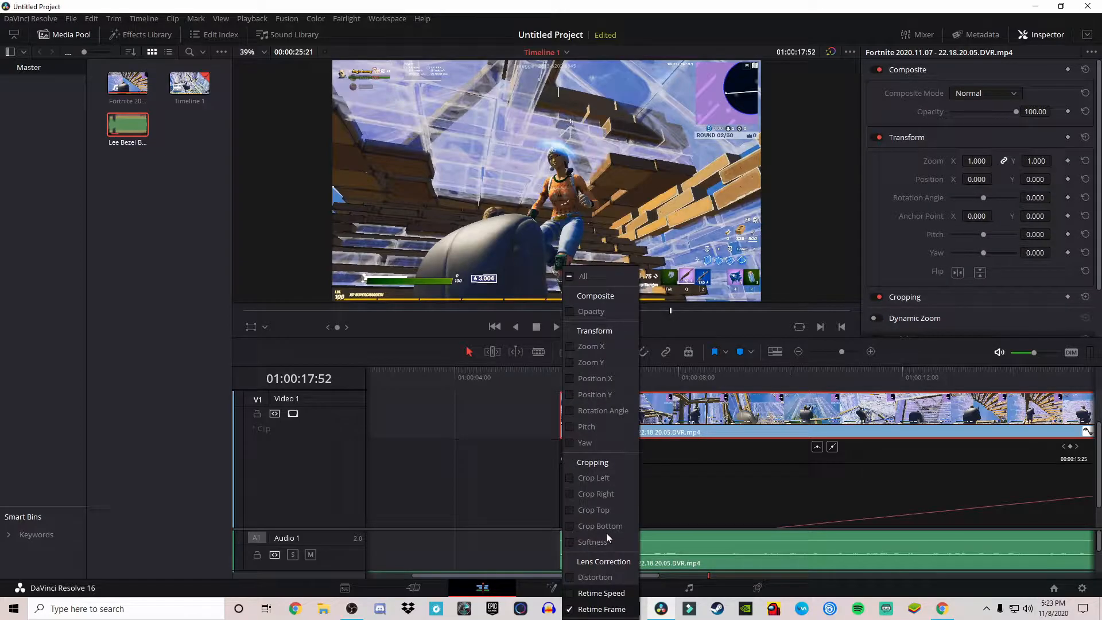
{"action": "left_click", "coordinate": [604, 595]}
- Step the playhead to 01:00:17:44 and add a retime speed keyframe there
{"action": "left_click_drag", "start_coordinate": [643, 576], "coordinate": [694, 574]}
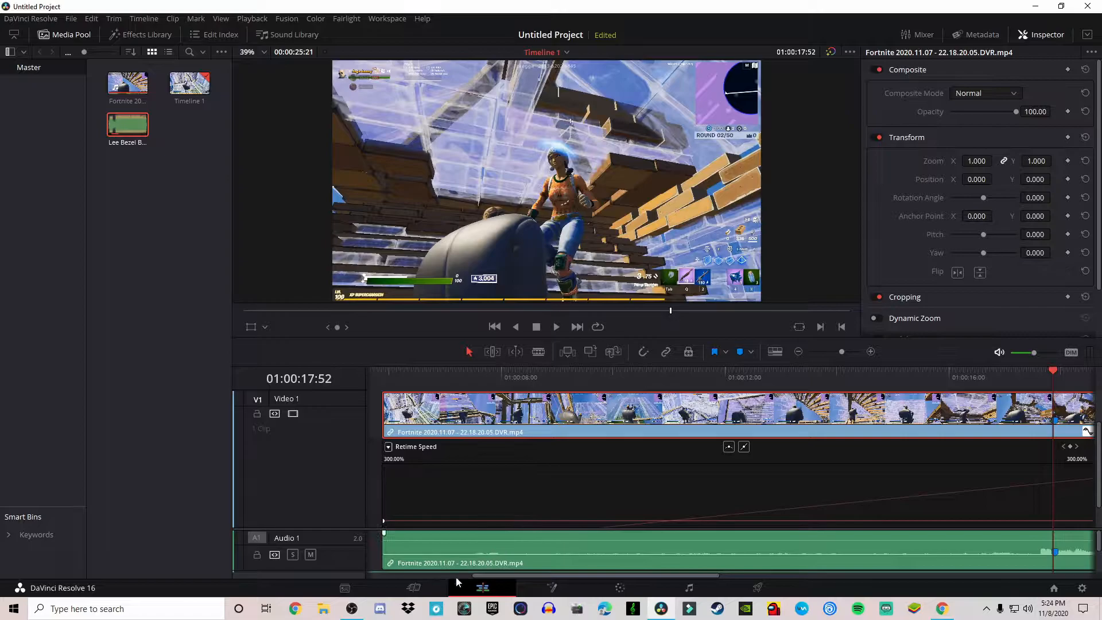
{"action": "mouse_move", "coordinate": [1057, 373]}
{"action": "left_mouse_down"}
{"action": "mouse_move", "coordinate": [956, 377]}
{"action": "mouse_move", "coordinate": [1054, 381]}
{"action": "left_mouse_up"}
{"action": "key", "text": "Right"}
{"action": "key", "text": "Right"}
{"action": "key", "text": "Left"}
{"action": "key", "text": "Right"}
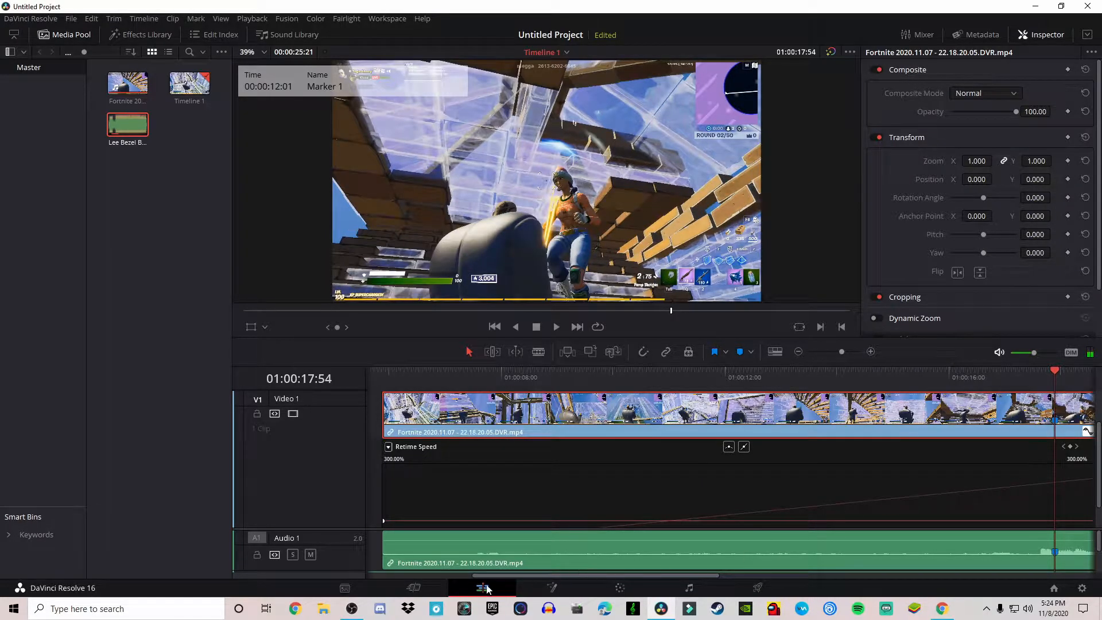
{"action": "left_click_drag", "start_coordinate": [547, 576], "coordinate": [721, 533]}
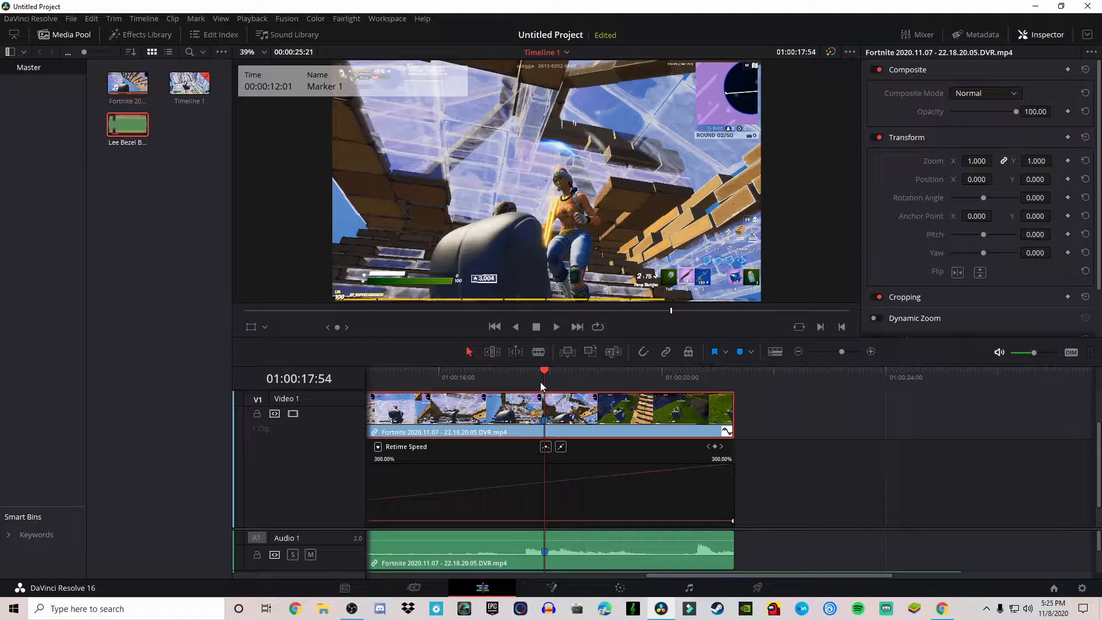
{"action": "key", "text": "Left"}
{"action": "key", "text": "Left"}
{"action": "key", "text": "Left"}
{"action": "key", "text": "Left"}
{"action": "key", "text": "Left"}
{"action": "key", "text": "Left"}
{"action": "key", "text": "Left"}
{"action": "key", "text": "Left"}
{"action": "key", "text": "Left"}
{"action": "key", "text": "Left"}
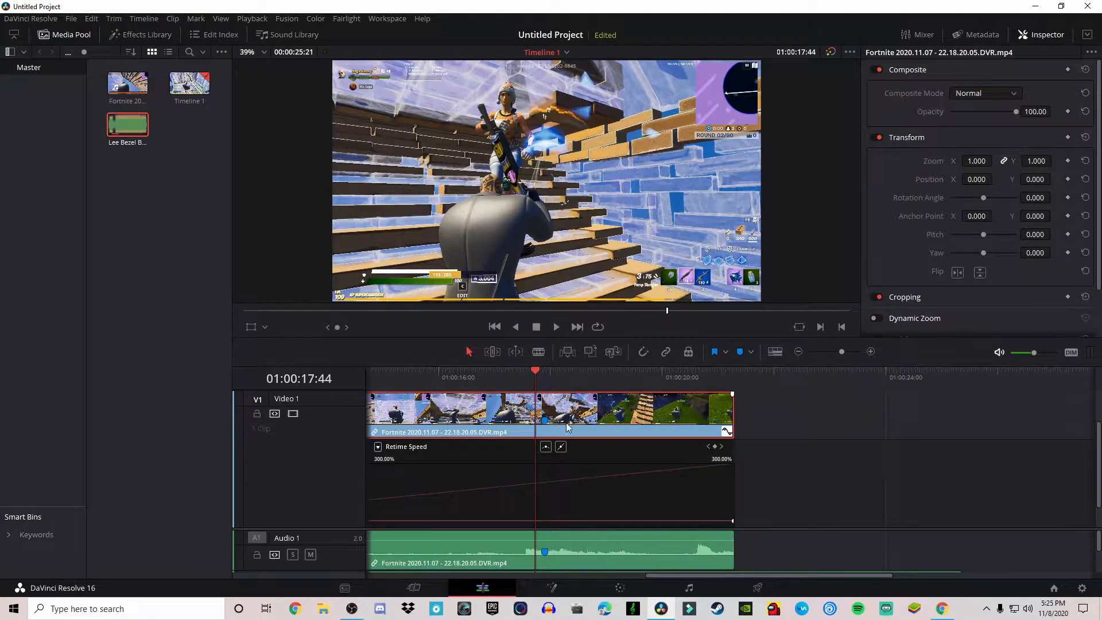
{"action": "left_click", "coordinate": [715, 447]}
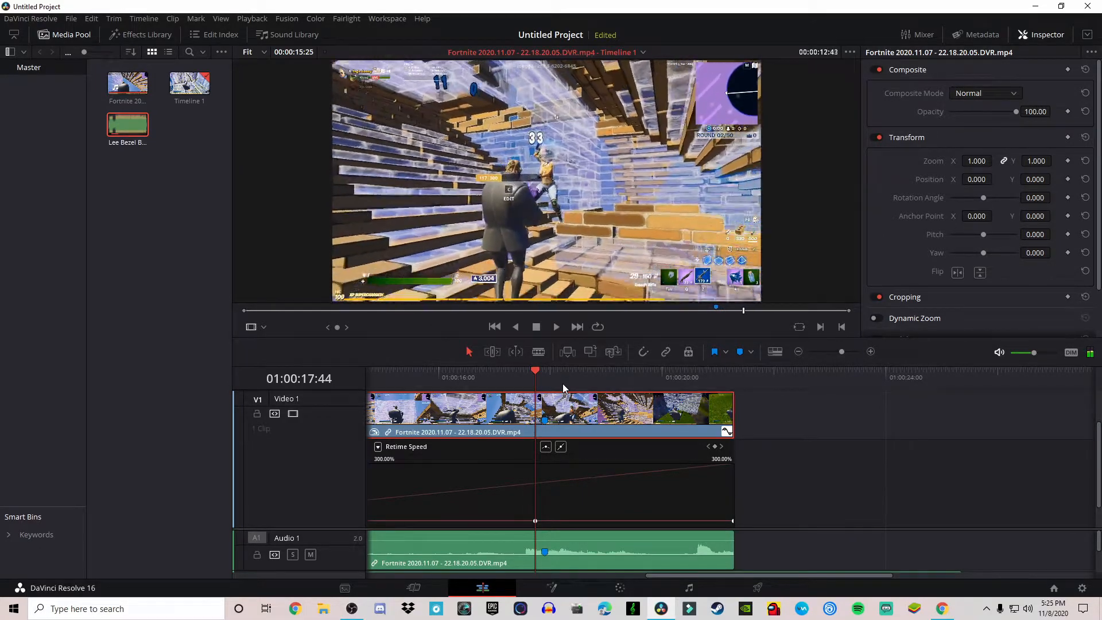
- Add a second speed keyframe at 01:00:17:54 and raise the speed between the two keyframes
{"action": "left_click_drag", "start_coordinate": [537, 371], "coordinate": [546, 374]}
{"action": "key", "text": "Left"}
{"action": "key", "text": "Right"}
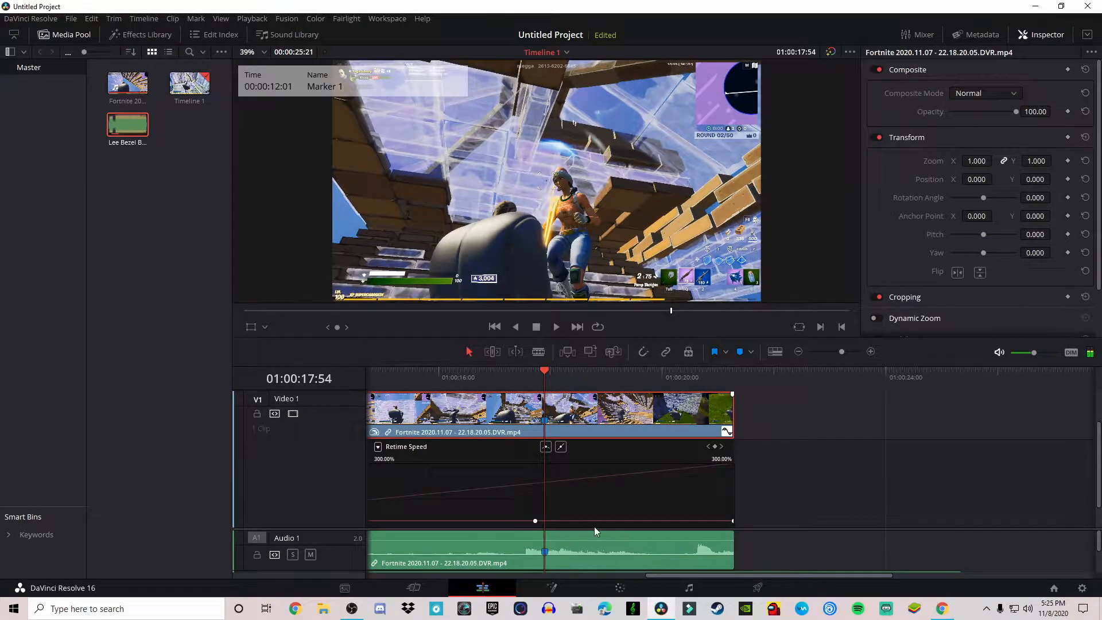
{"action": "left_click", "coordinate": [715, 447]}
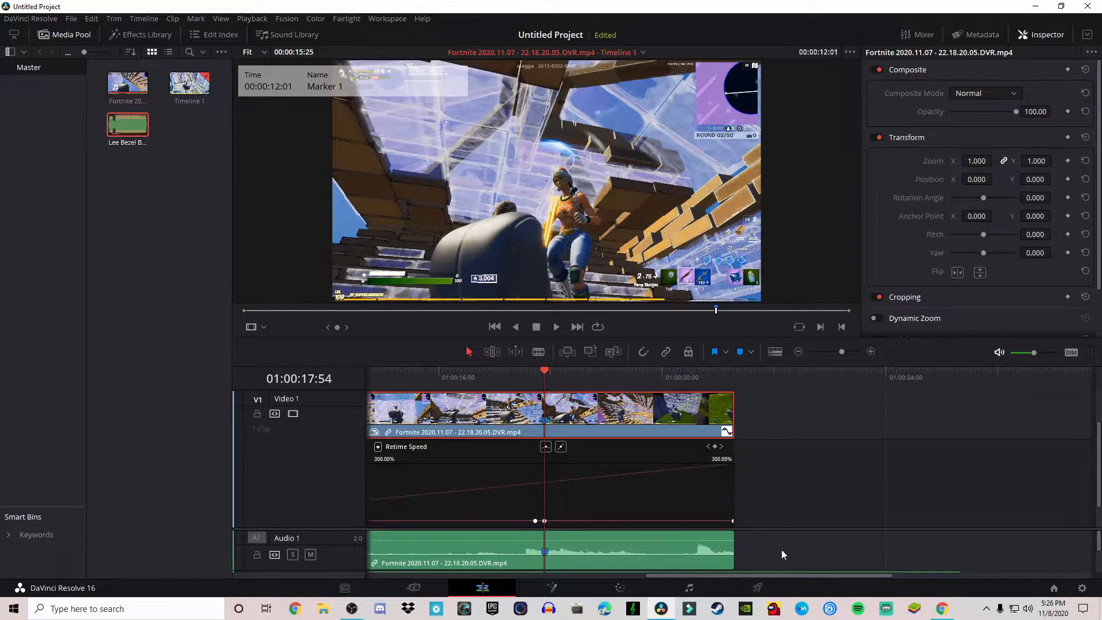
{"action": "left_click_drag", "start_coordinate": [538, 521], "coordinate": [537, 506]}
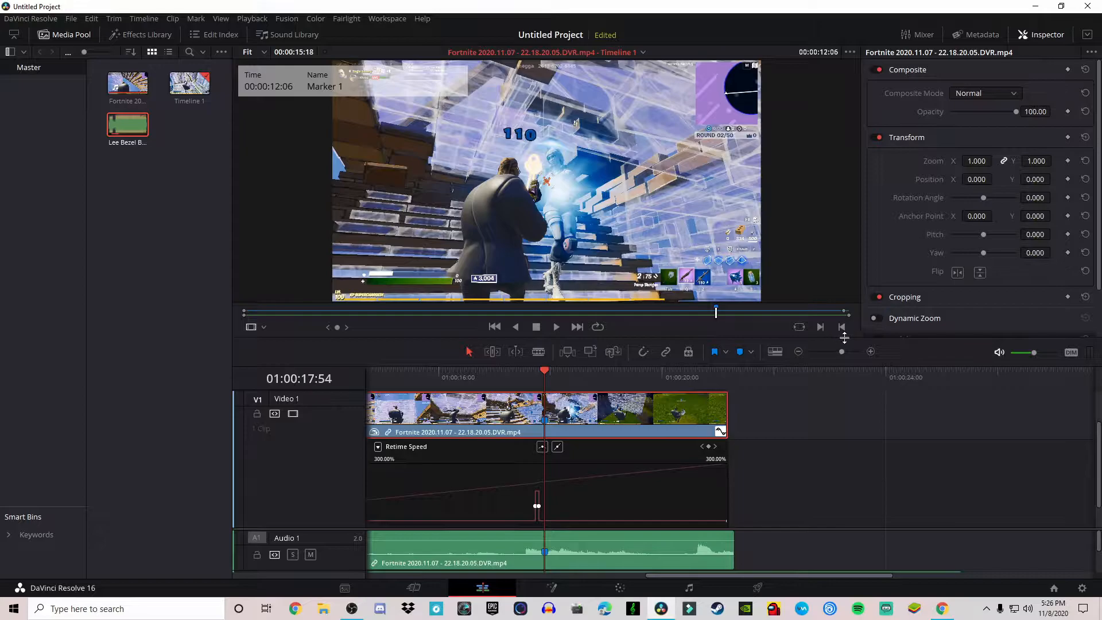
- Step frame by frame and play through the speed ramp to examine it
{"action": "left_click_drag", "start_coordinate": [841, 351], "coordinate": [844, 352]}
{"action": "left_click_drag", "start_coordinate": [802, 575], "coordinate": [839, 565]}
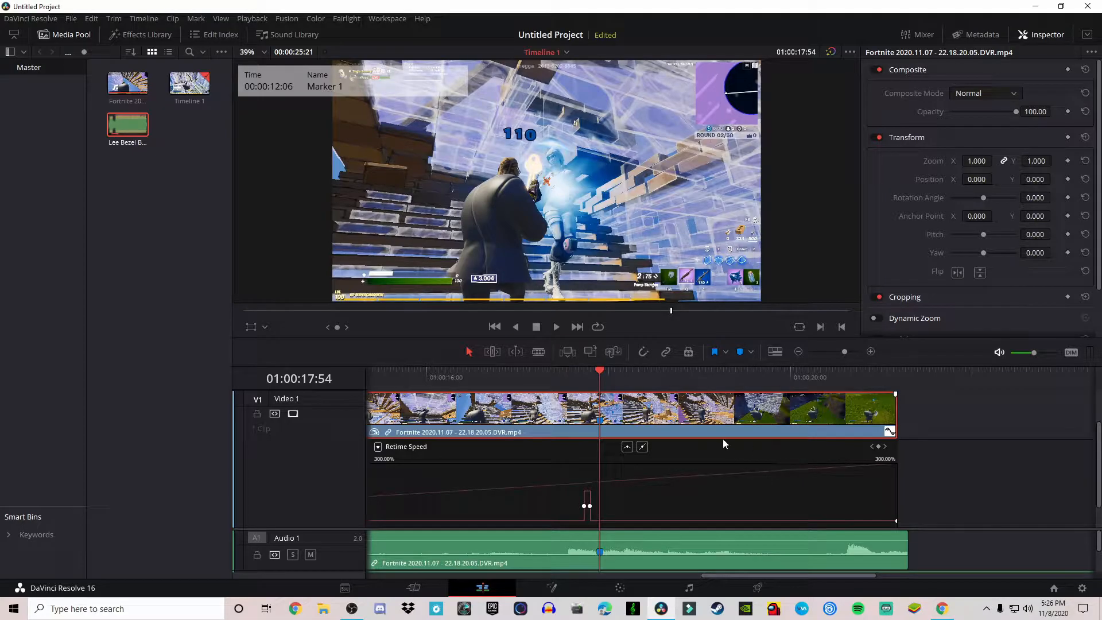
{"action": "left_click_drag", "start_coordinate": [604, 373], "coordinate": [593, 374]}
{"action": "key", "text": "Right"}
{"action": "key", "text": "Right"}
{"action": "key", "text": "Right"}
{"action": "key", "text": "Right"}
{"action": "key", "text": "Right"}
{"action": "key", "text": "Right"}
{"action": "key", "text": "Right"}
{"action": "key", "text": "Right"}
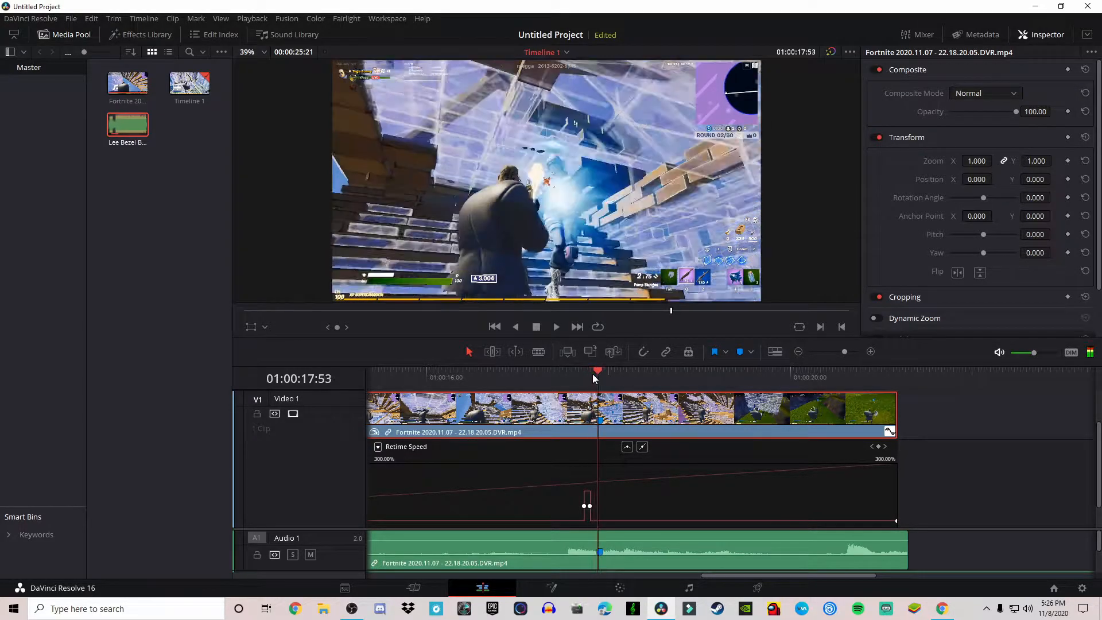
{"action": "key", "text": "Left"}
{"action": "key", "text": "Left"}
{"action": "key", "text": "Left"}
{"action": "key", "text": "Left"}
{"action": "key", "text": "Left"}
{"action": "key", "text": "Left"}
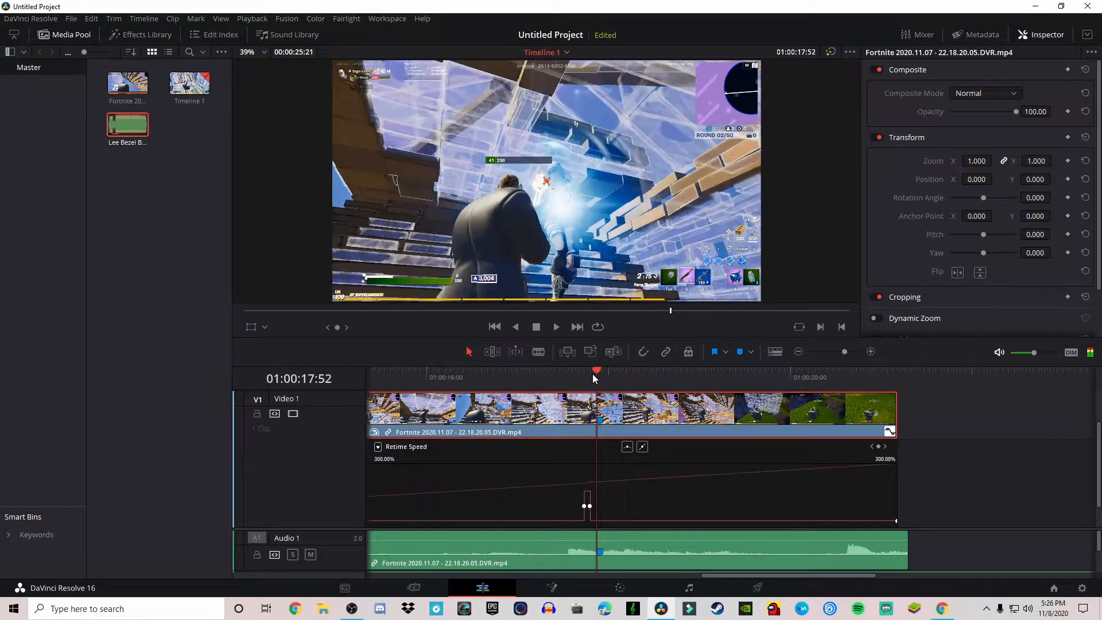
{"action": "key", "text": "Right"}
{"action": "key", "text": "Right"}
{"action": "key", "text": "Right"}
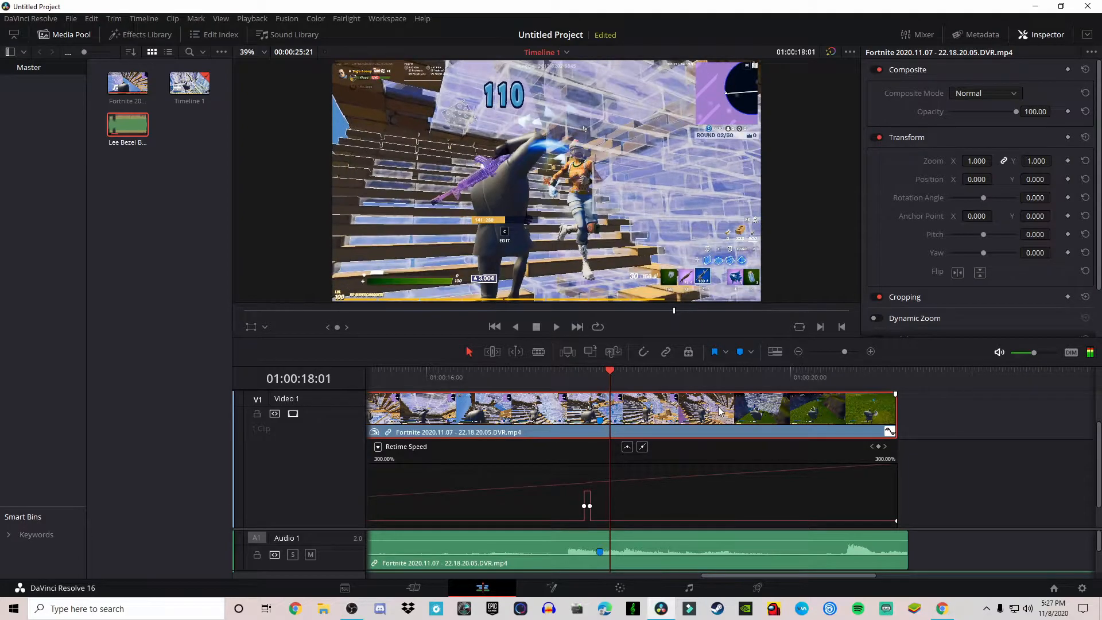
{"action": "key", "text": "Right"}
{"action": "key", "text": "Left"}
{"action": "key", "text": "Left"}
{"action": "key", "text": "Left"}
{"action": "key", "text": "Left"}
{"action": "key", "text": "Left"}
{"action": "key", "text": "Left"}
{"action": "key", "text": "Left"}
{"action": "key", "text": "Left"}
{"action": "key", "text": "Left"}
{"action": "key", "text": "Left"}
{"action": "key", "text": "Left"}
{"action": "key", "text": "Left"}
{"action": "key", "text": "Left"}
{"action": "key", "text": "Left"}
{"action": "key", "text": "Left"}
{"action": "key", "text": "Left"}
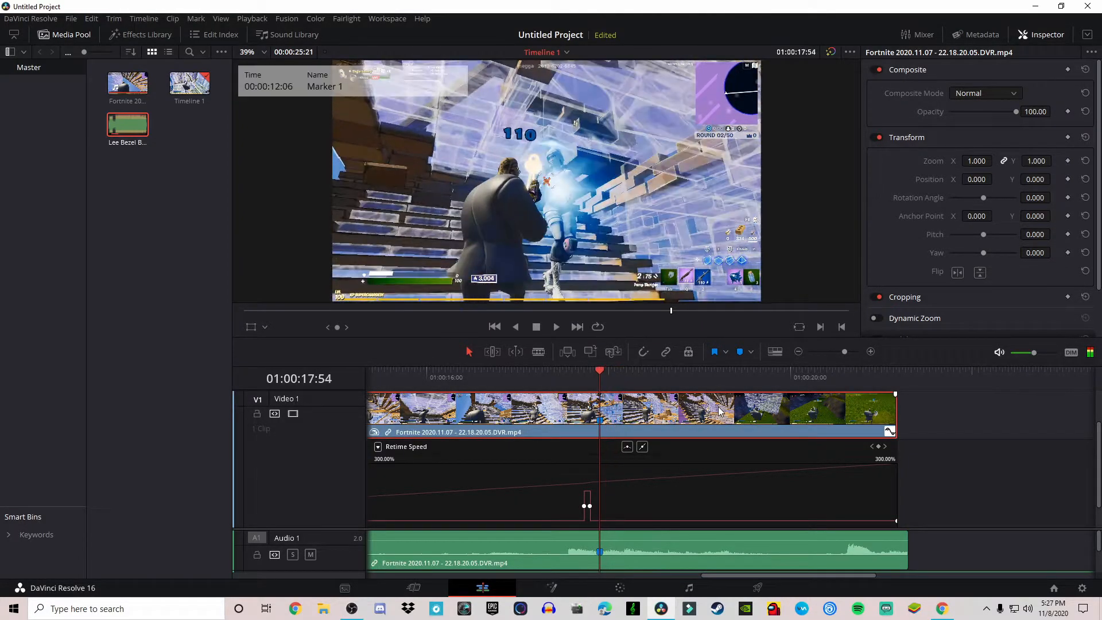
{"action": "key", "text": "space"}
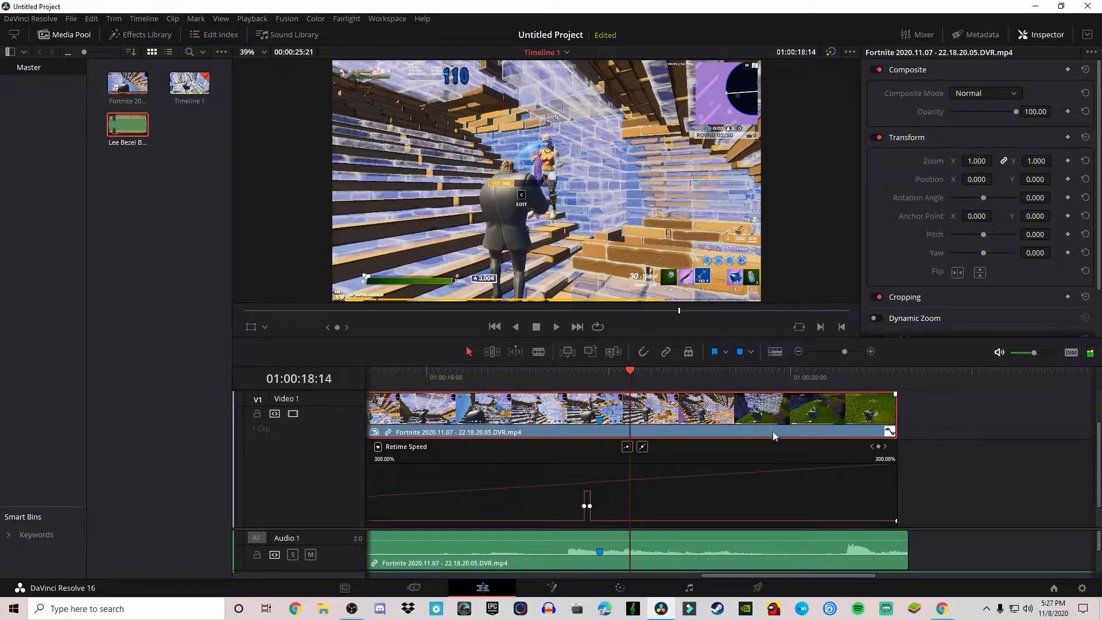
- Add a speed keyframe at 01:00:18:14 and raise the speed of the section after it
{"action": "left_click", "coordinate": [878, 446]}
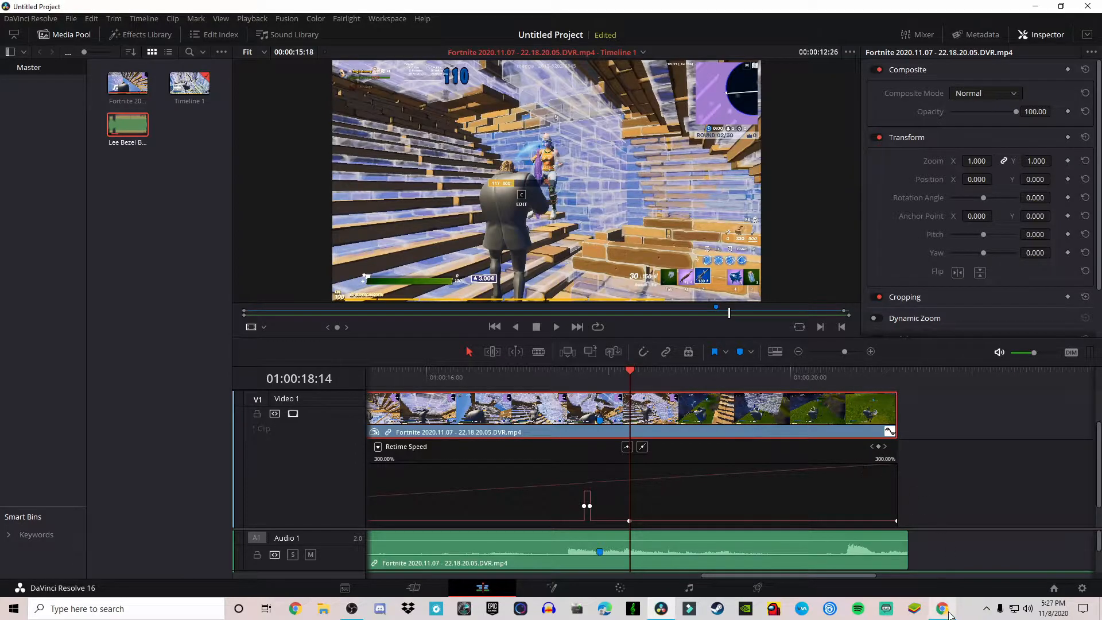
{"action": "left_click_drag", "start_coordinate": [778, 519], "coordinate": [768, 527]}
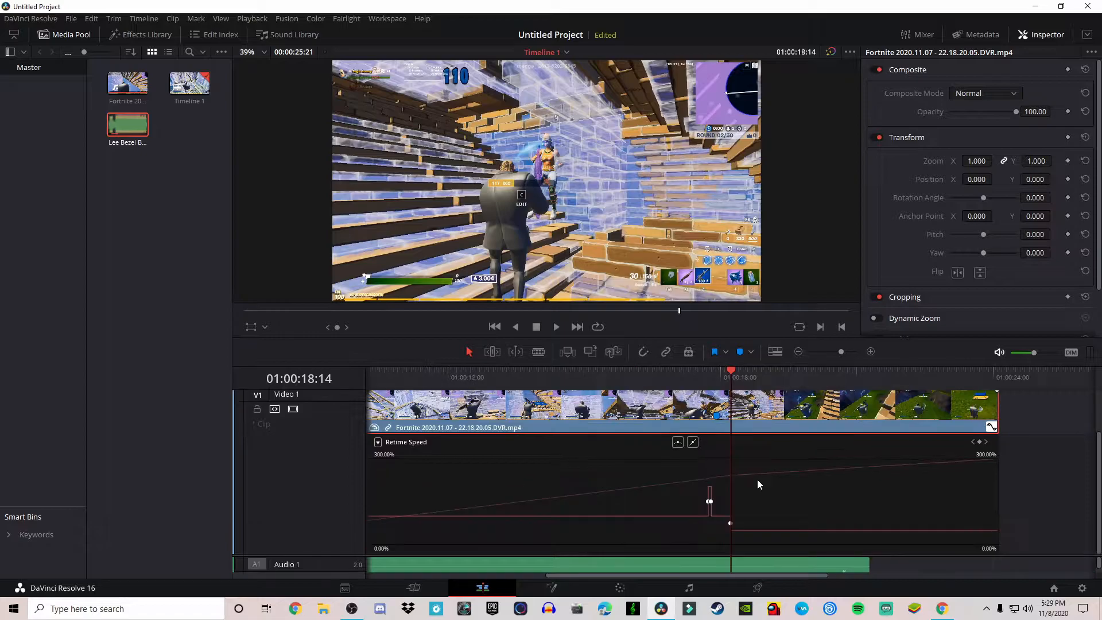
{"action": "left_click_drag", "start_coordinate": [913, 530], "coordinate": [928, 459]}
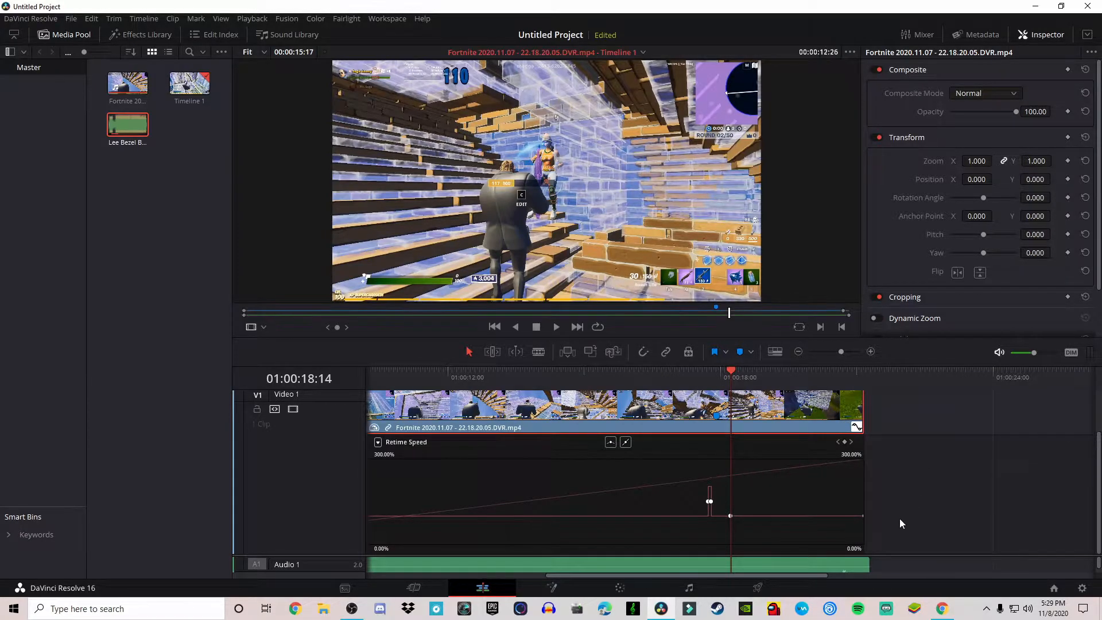
- Lower the retime speed of the section following the second speed keyframe
{"action": "left_click_drag", "start_coordinate": [848, 351], "coordinate": [851, 351]}
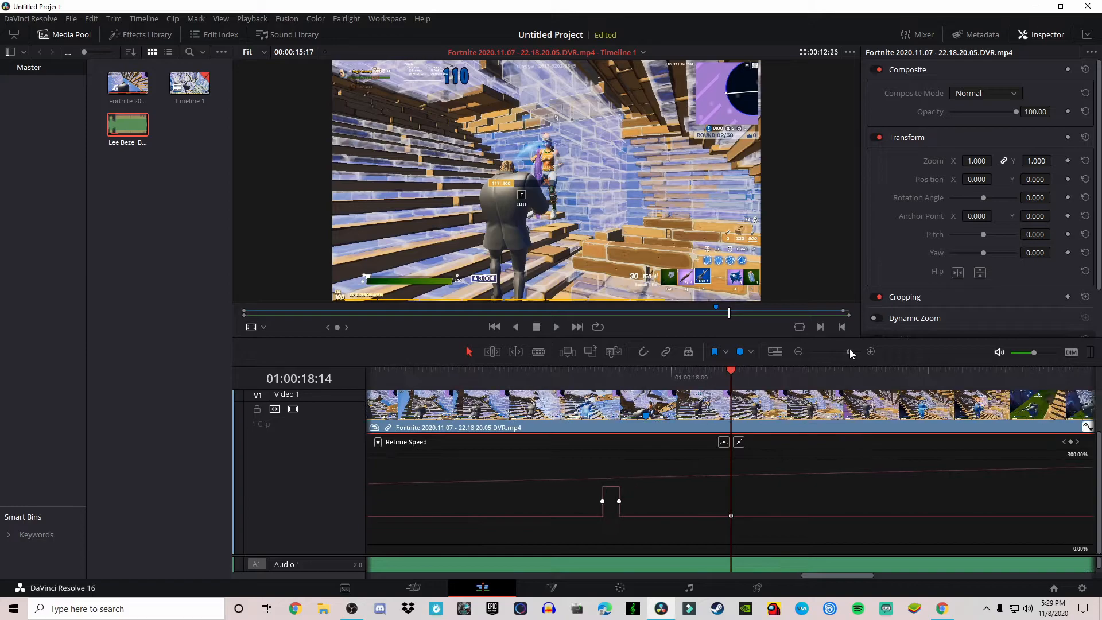
{"action": "left_click_drag", "start_coordinate": [666, 519], "coordinate": [727, 529]}
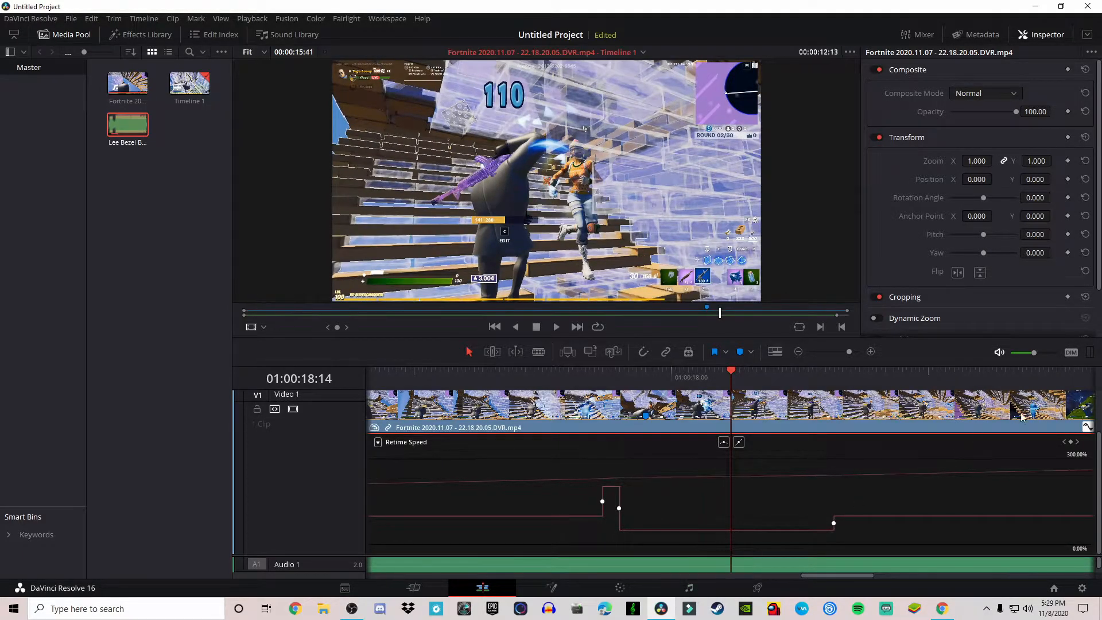
- Play back the speed ramp, including in full screen, to review it
{"action": "left_click_drag", "start_coordinate": [849, 352], "coordinate": [839, 353]}
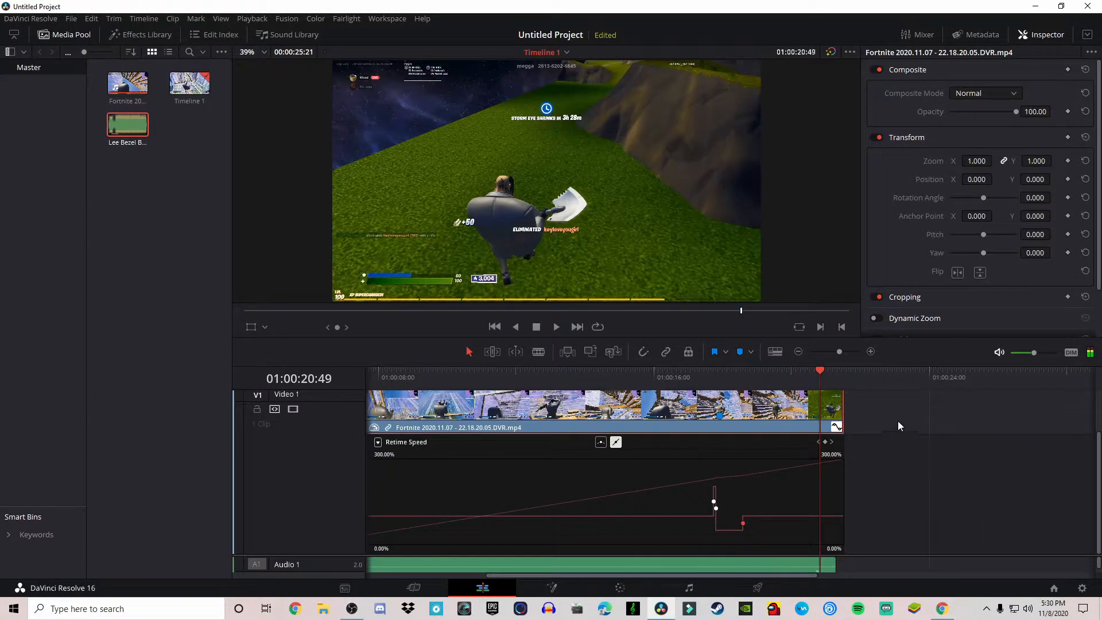
{"action": "left_click_drag", "start_coordinate": [819, 371], "coordinate": [666, 377]}
{"action": "key", "text": "space"}
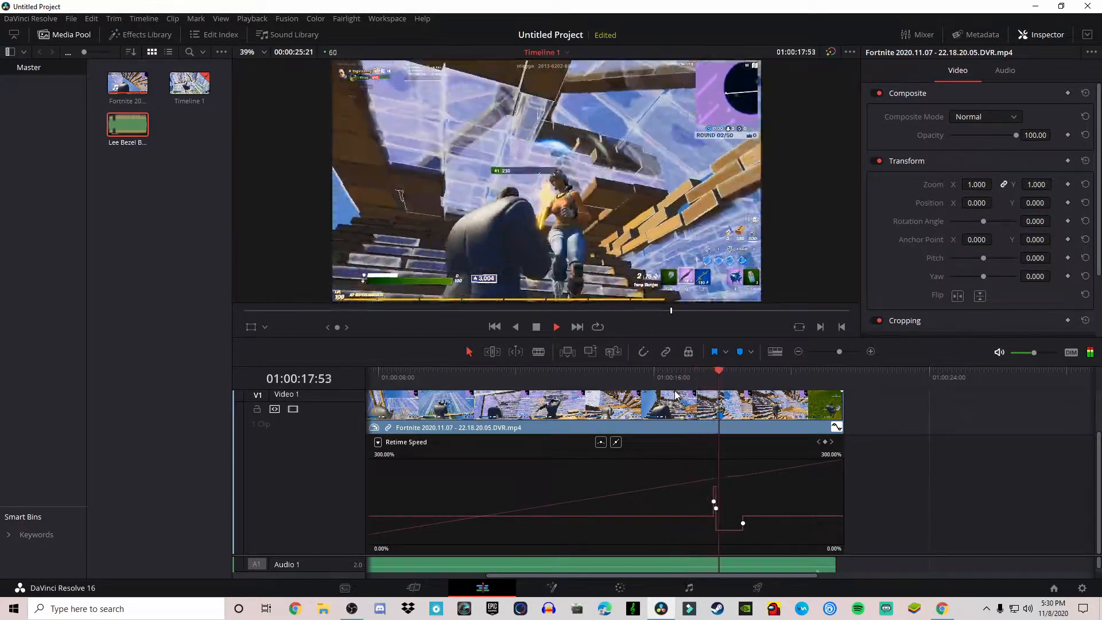
{"action": "key", "text": "space"}
{"action": "left_click", "coordinate": [689, 379]}
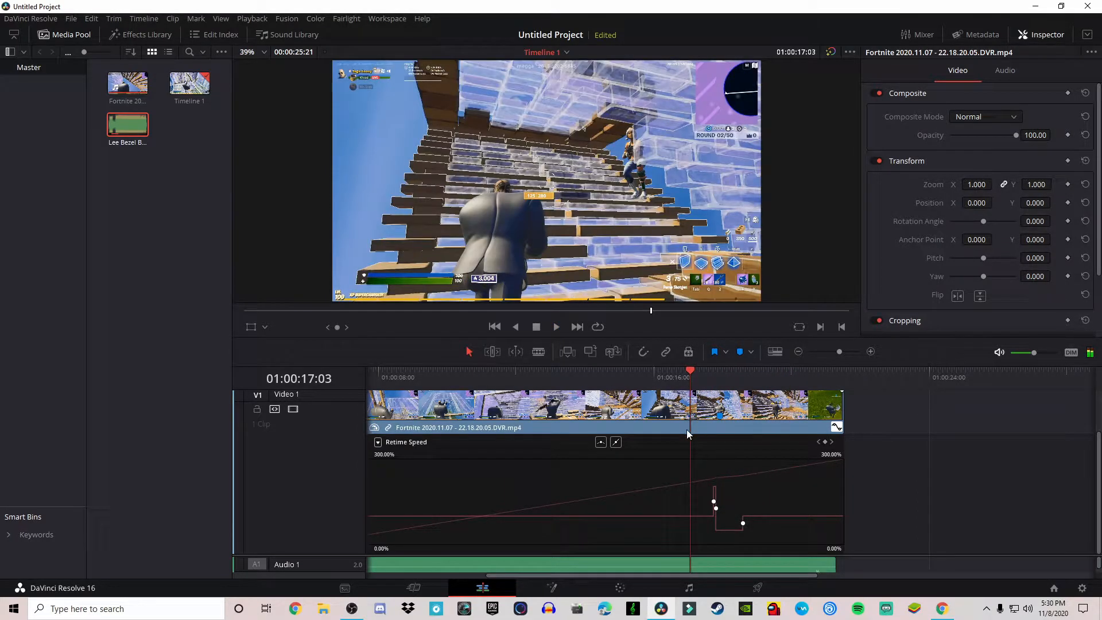
{"action": "key", "text": "ctrl+f"}
{"action": "key", "text": "space"}
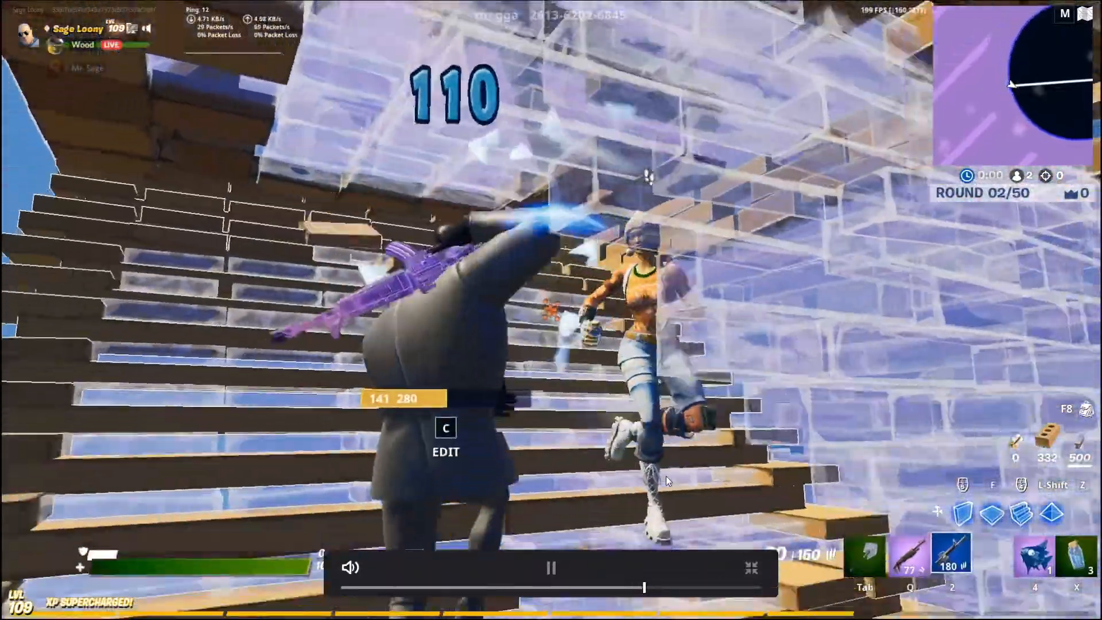
{"action": "key", "text": "space"}
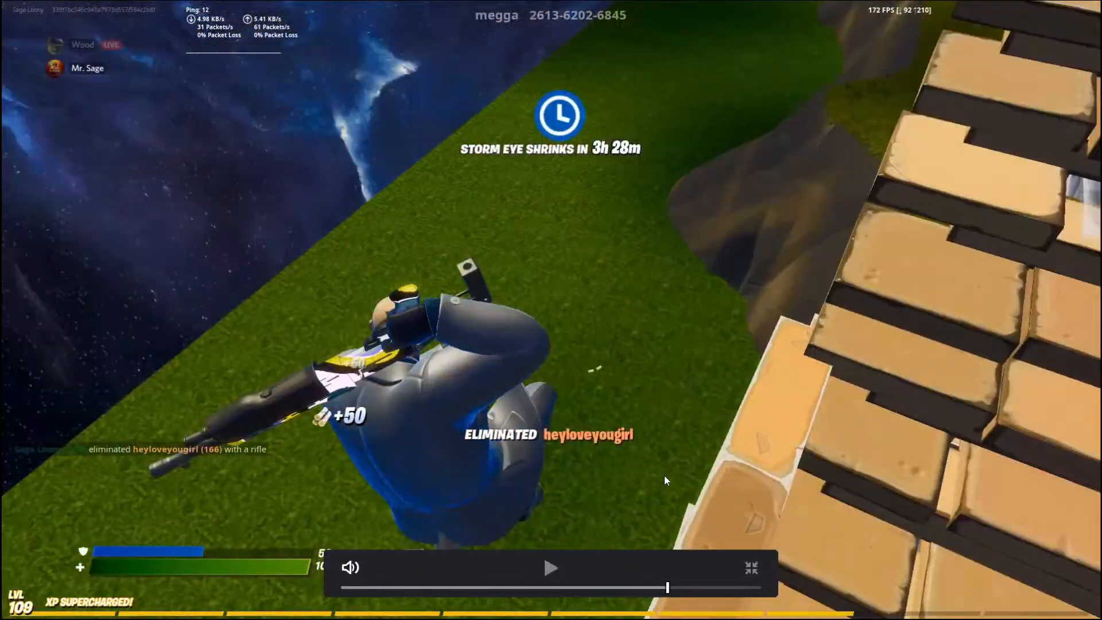
{"action": "key", "text": "ctrl+f"}
{"action": "left_click_drag", "start_coordinate": [735, 370], "coordinate": [704, 374]}
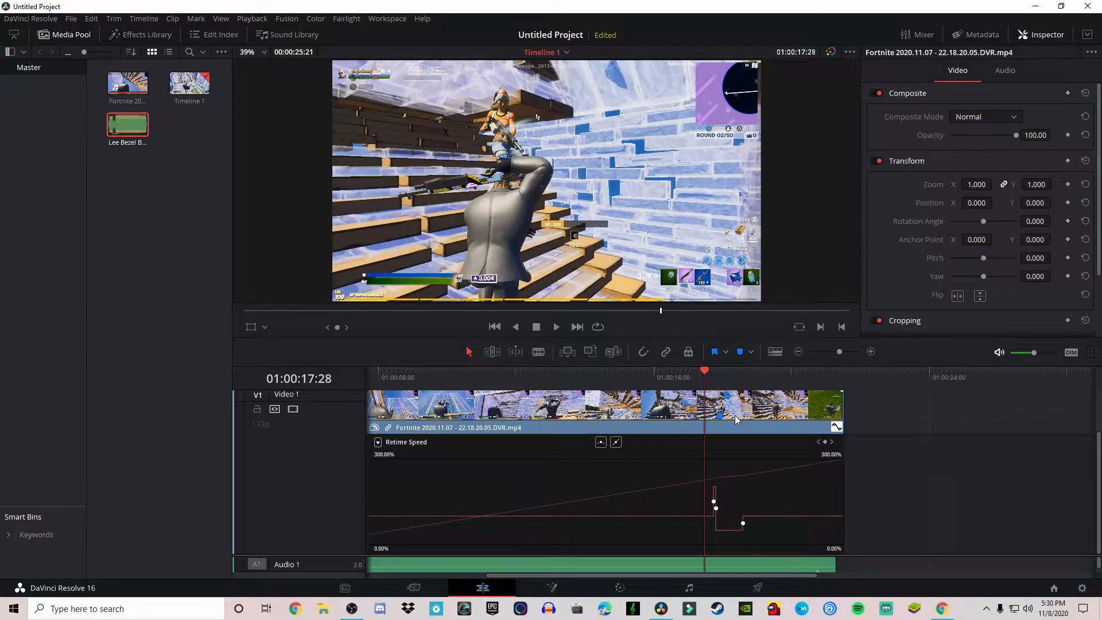
{"action": "key", "text": "space"}
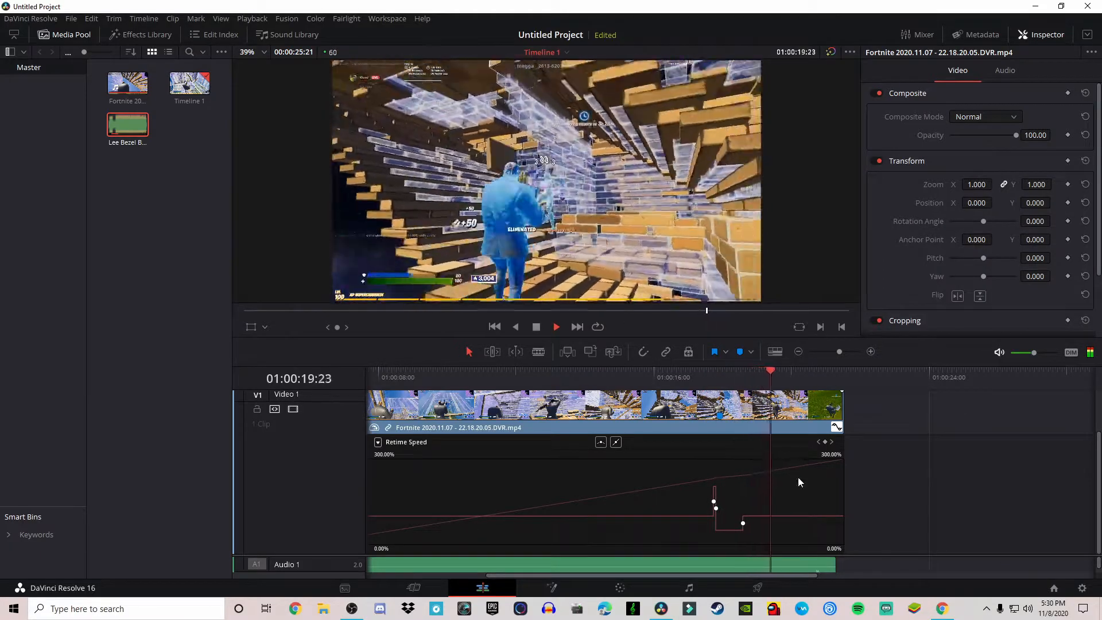
{"action": "key", "text": "space"}
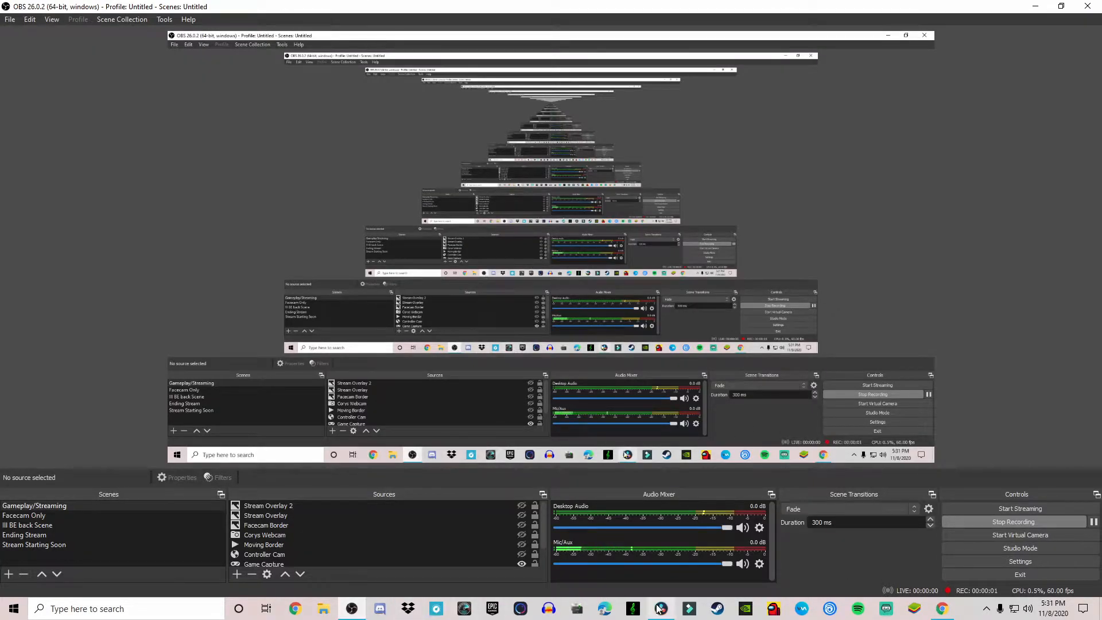
- Hide the retime curve and open the clip in the Fusion page with the Inspector shown
{"action": "left_click", "coordinate": [660, 608]}
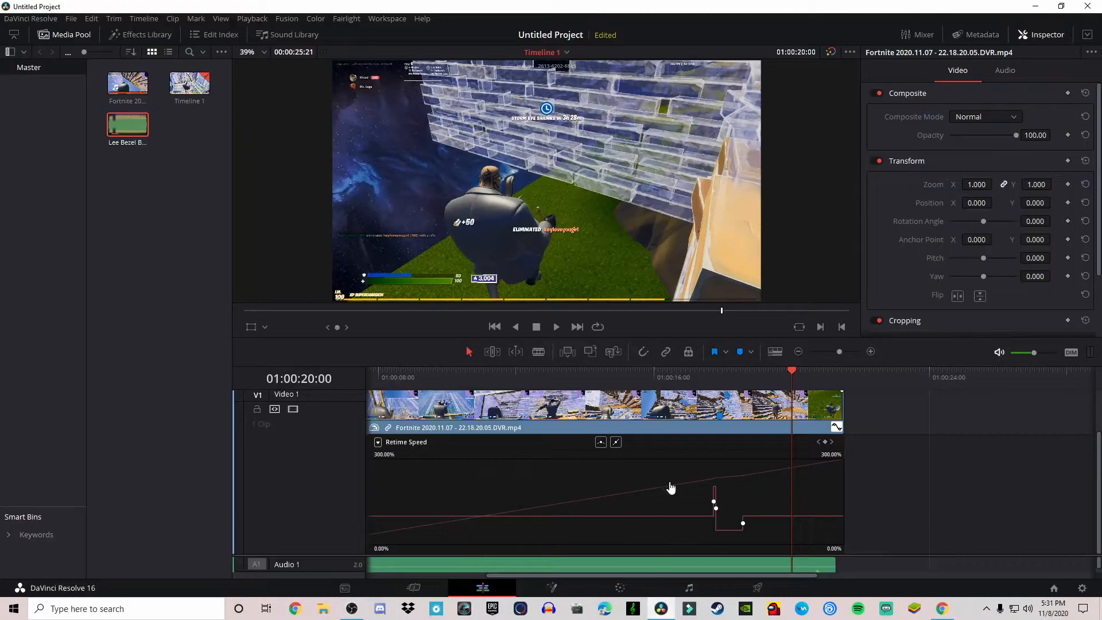
{"action": "left_click", "coordinate": [836, 428]}
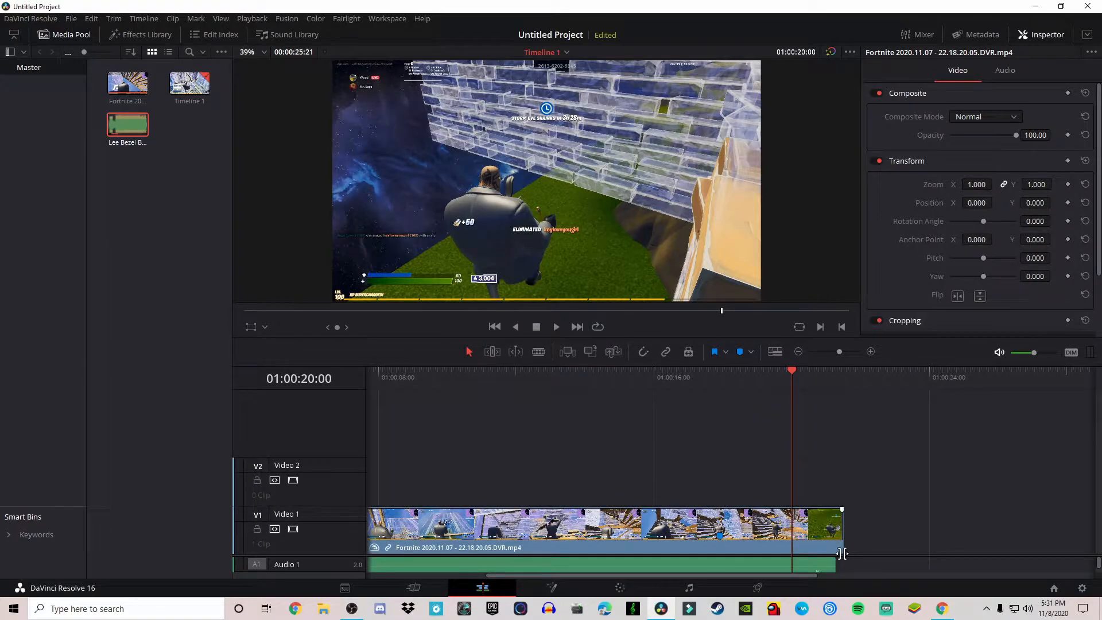
{"action": "left_click_drag", "start_coordinate": [841, 555], "coordinate": [818, 458]}
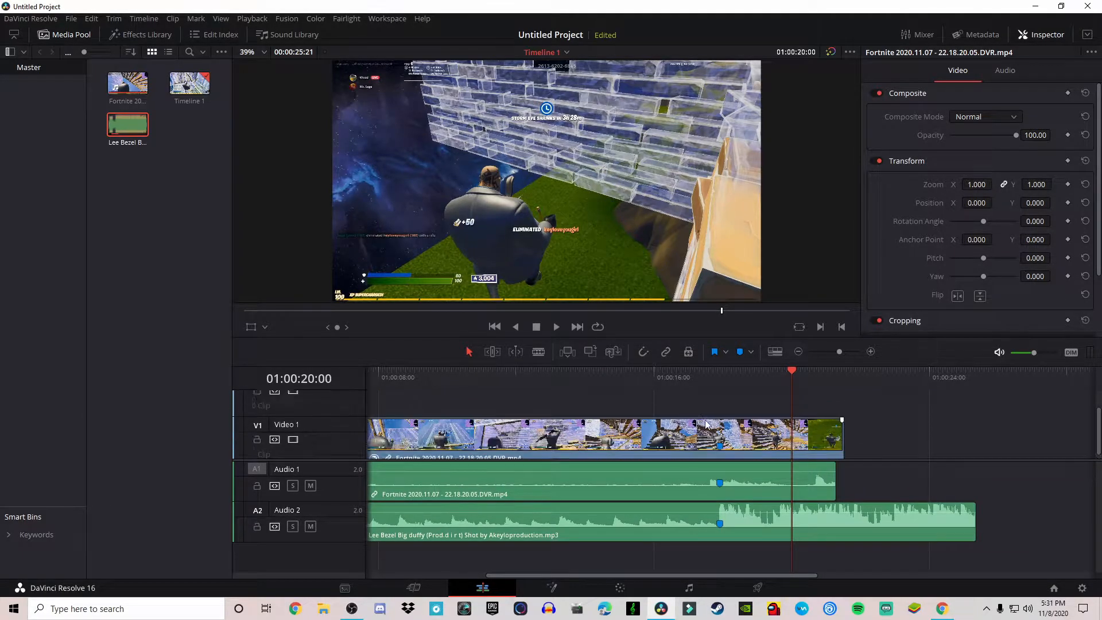
{"action": "left_click", "coordinate": [560, 582]}
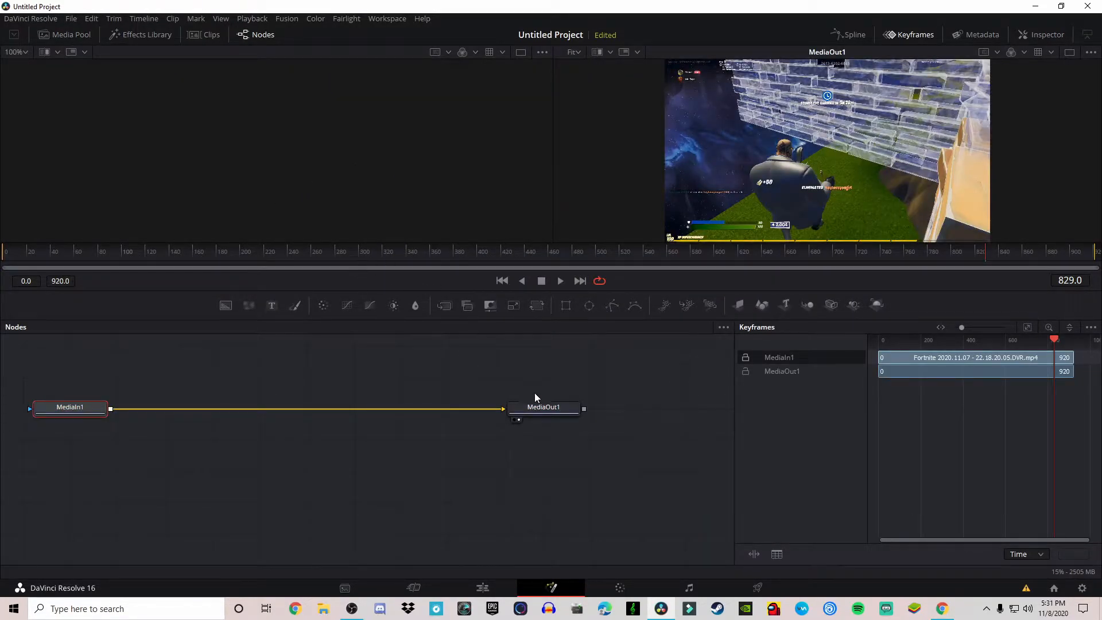
{"action": "left_click", "coordinate": [585, 441]}
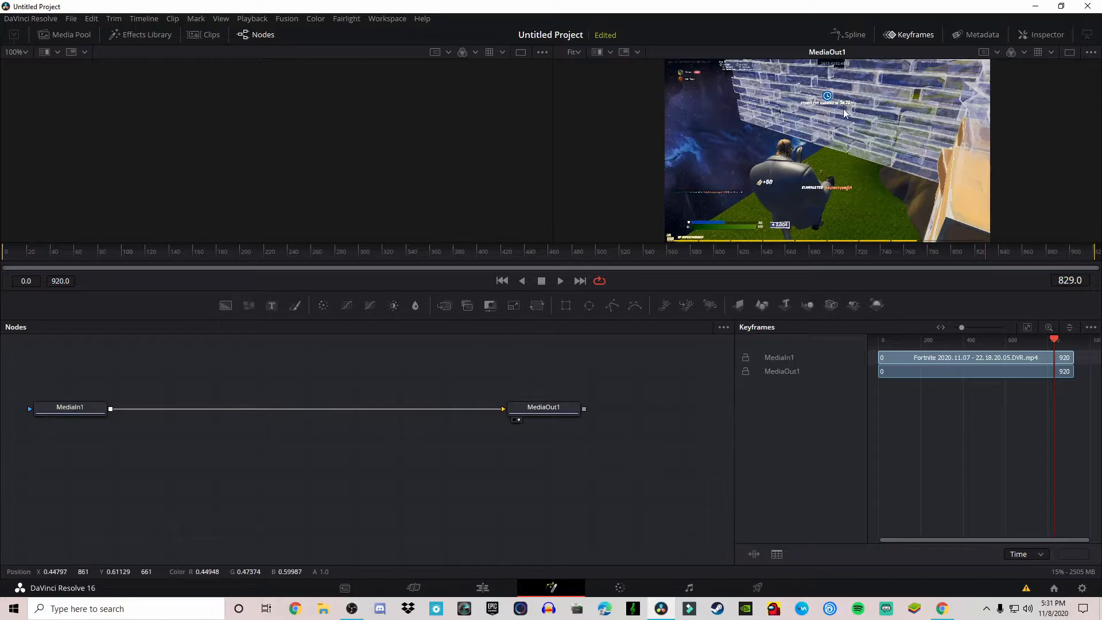
{"action": "left_click", "coordinate": [913, 34]}
{"action": "left_click", "coordinate": [1035, 34]}
- Search the tool list for blur and add a Blur tool to the node graph
{"action": "key", "text": "shift+space"}
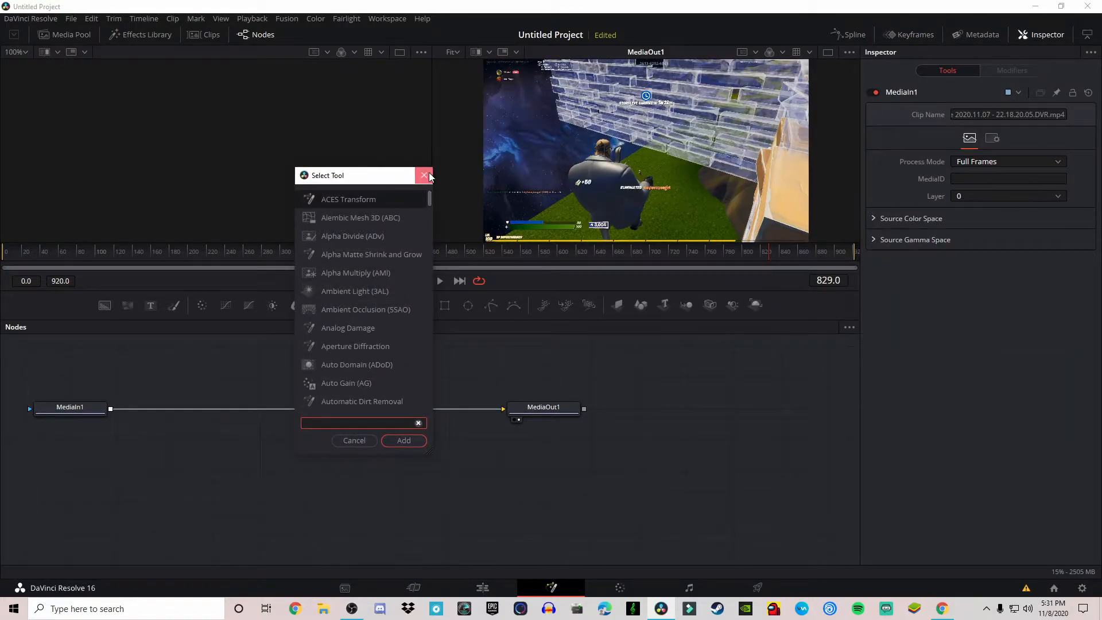
{"action": "left_click", "coordinate": [424, 175]}
{"action": "key", "text": "shift+space"}
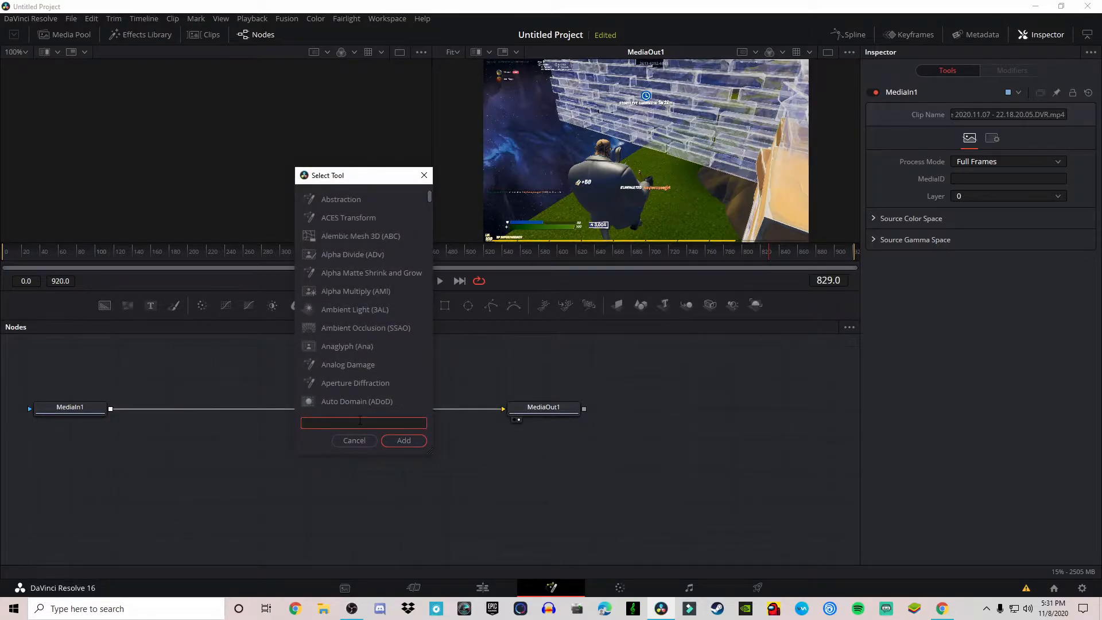
{"action": "type", "text": "blur"}
{"action": "left_click", "coordinate": [353, 198]}
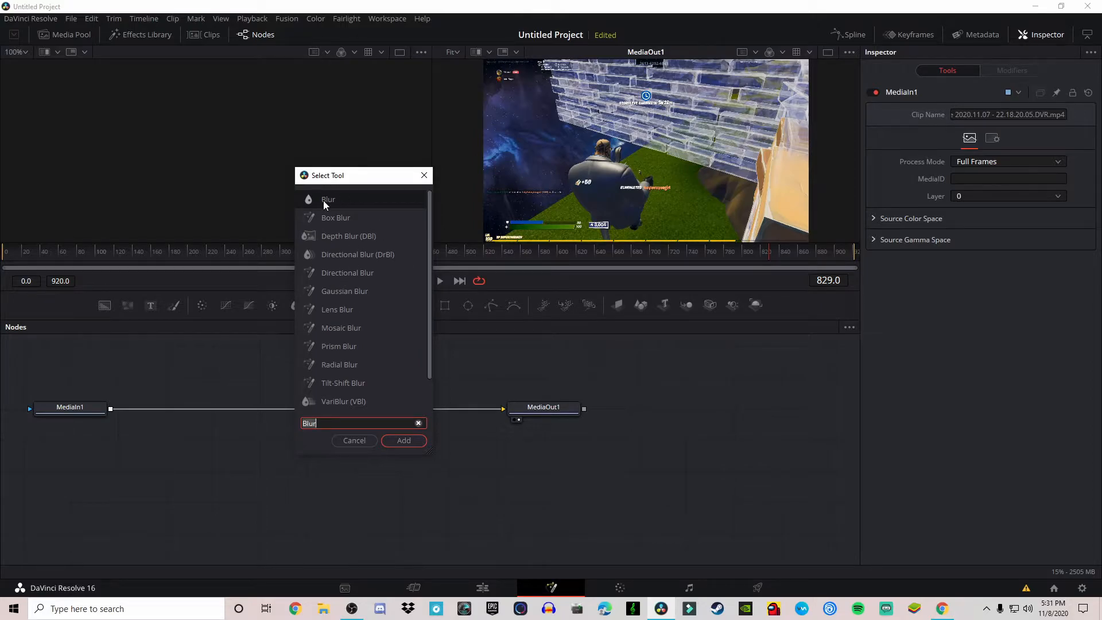
{"action": "left_click", "coordinate": [404, 440]}
- Insert the Blur1 node between MediaIn1 and MediaOut1 in the node chain
{"action": "left_click_drag", "start_coordinate": [574, 451], "coordinate": [347, 386]}
{"action": "mouse_move", "coordinate": [940, 610]}
{"action": "left_click_drag", "start_coordinate": [421, 410], "coordinate": [521, 424]}
{"action": "mouse_move", "coordinate": [353, 383]}
{"action": "left_mouse_down"}
{"action": "mouse_move", "coordinate": [353, 407]}
{"action": "mouse_move", "coordinate": [311, 415]}
{"action": "mouse_move", "coordinate": [336, 420]}
{"action": "mouse_move", "coordinate": [330, 376]}
{"action": "mouse_move", "coordinate": [368, 376]}
{"action": "left_mouse_up"}
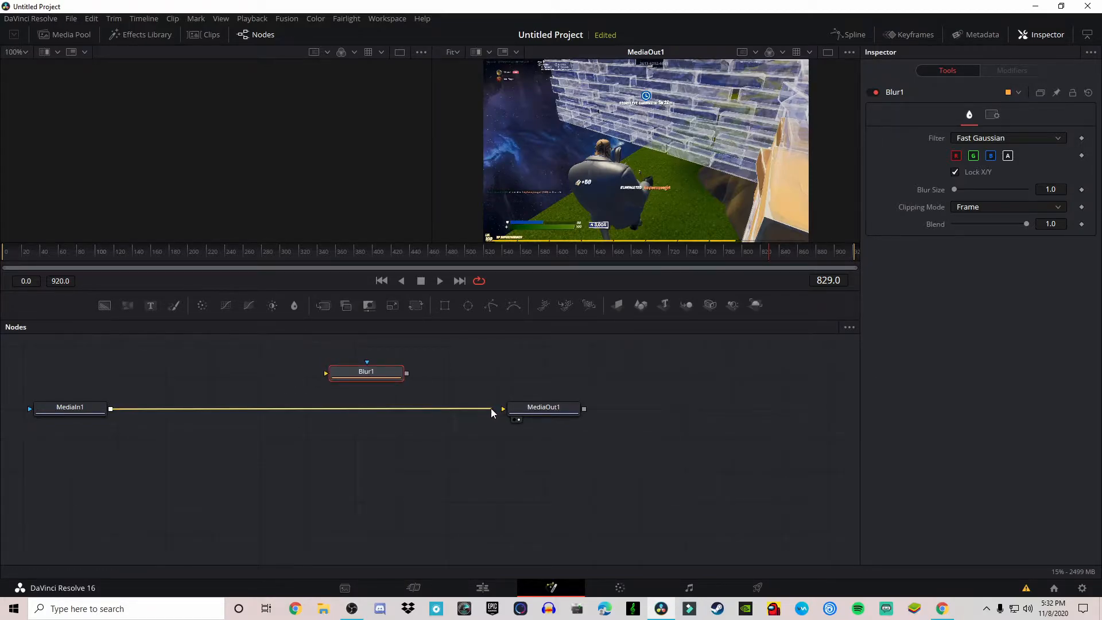
{"action": "left_click_drag", "start_coordinate": [508, 408], "coordinate": [327, 374]}
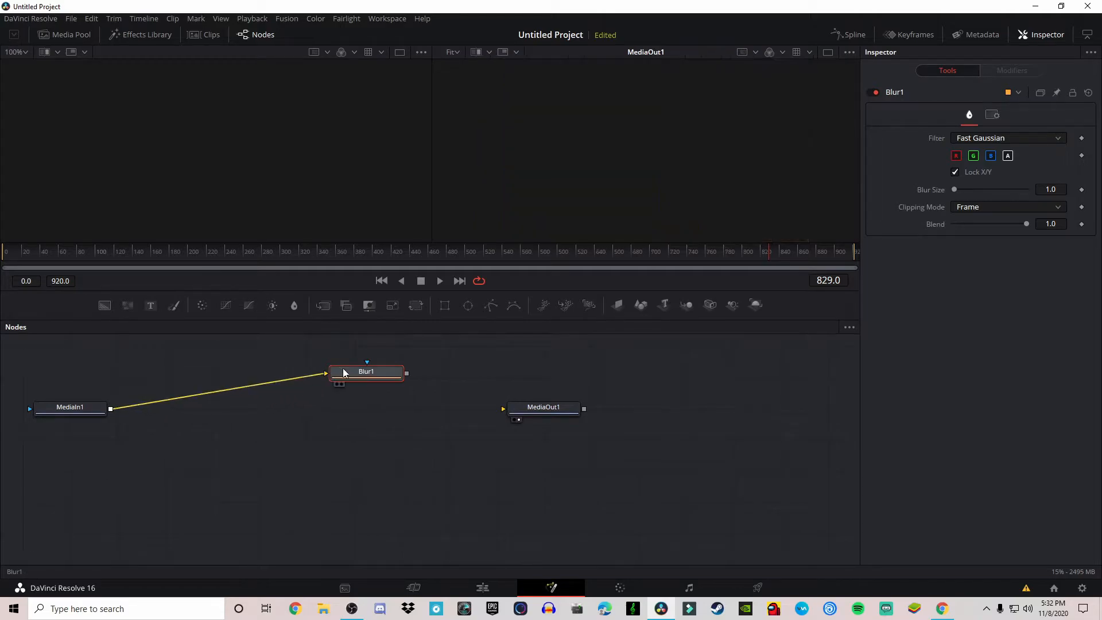
{"action": "left_click_drag", "start_coordinate": [409, 375], "coordinate": [435, 380]}
{"action": "left_click_drag", "start_coordinate": [485, 410], "coordinate": [503, 409]}
{"action": "left_click_drag", "start_coordinate": [370, 374], "coordinate": [340, 411]}
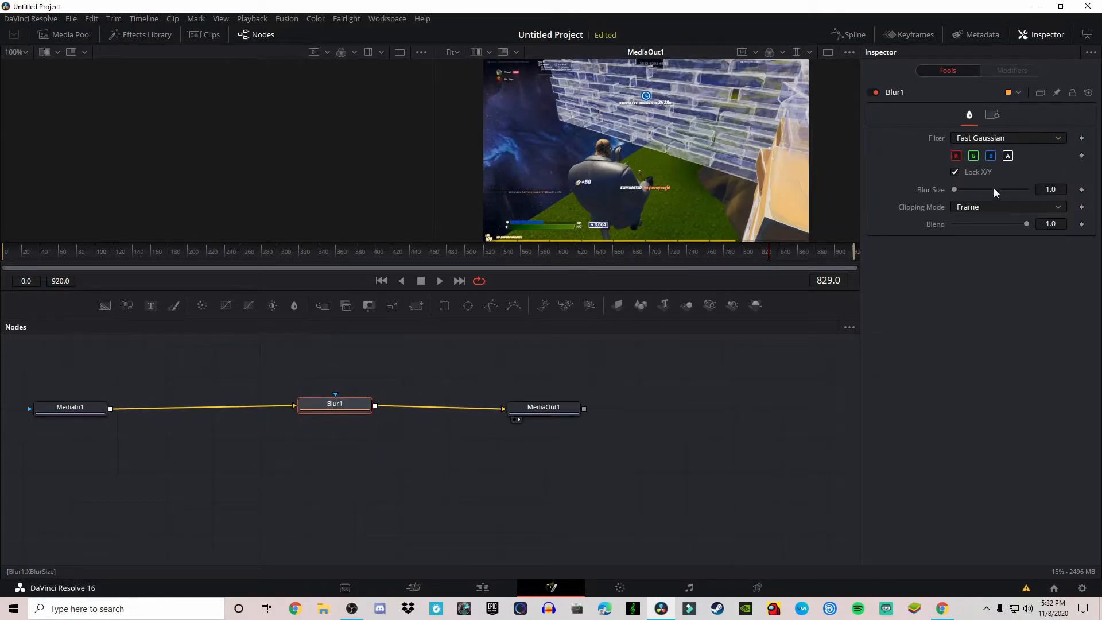
- Set the Blur Size of Blur1 to 15
{"action": "left_click", "coordinate": [1054, 189]}
{"action": "key", "text": "BackSpace"}
{"action": "type", "text": "15"}
{"action": "key", "text": "Return"}
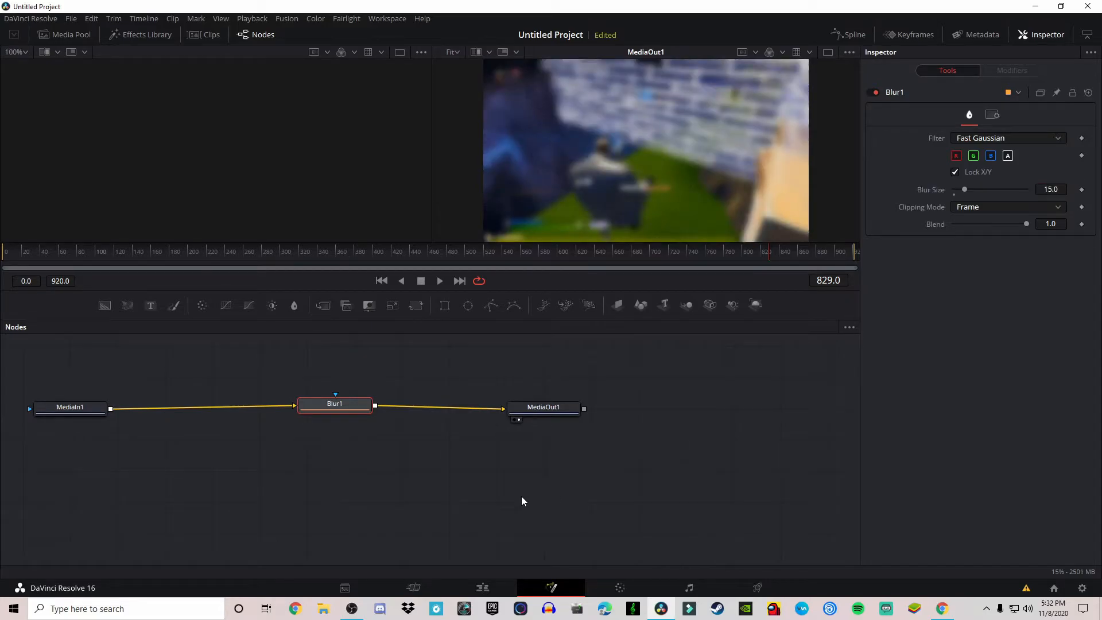
- Preview the blurred clip on the edit timeline, then return to the Fusion page
{"action": "left_click", "coordinate": [485, 588]}
{"action": "left_click_drag", "start_coordinate": [720, 374], "coordinate": [719, 374]}
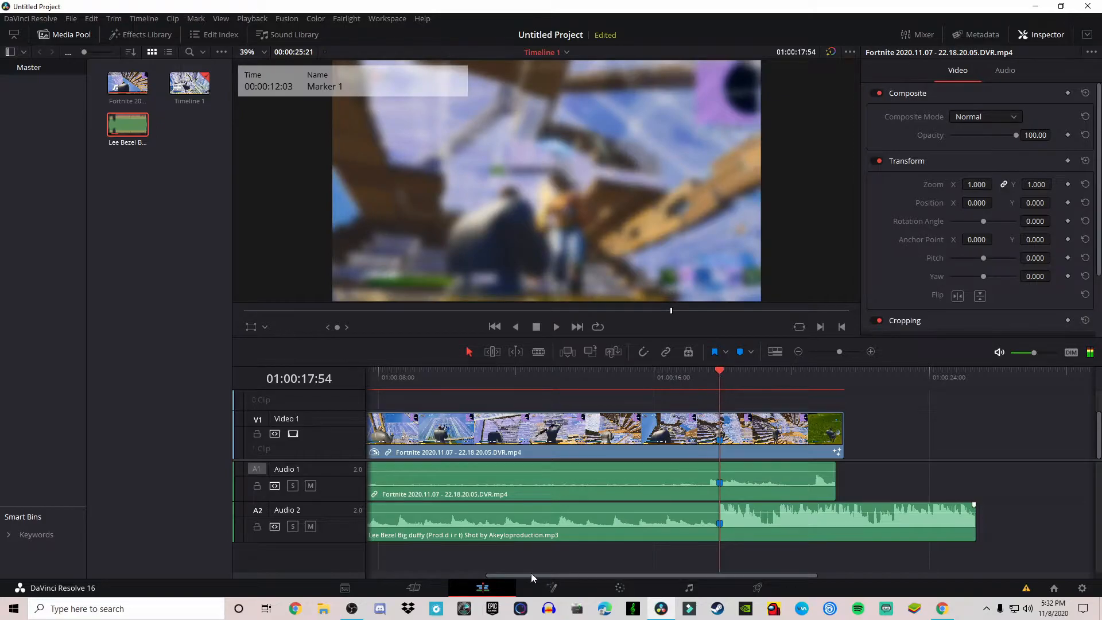
{"action": "left_click", "coordinate": [551, 588]}
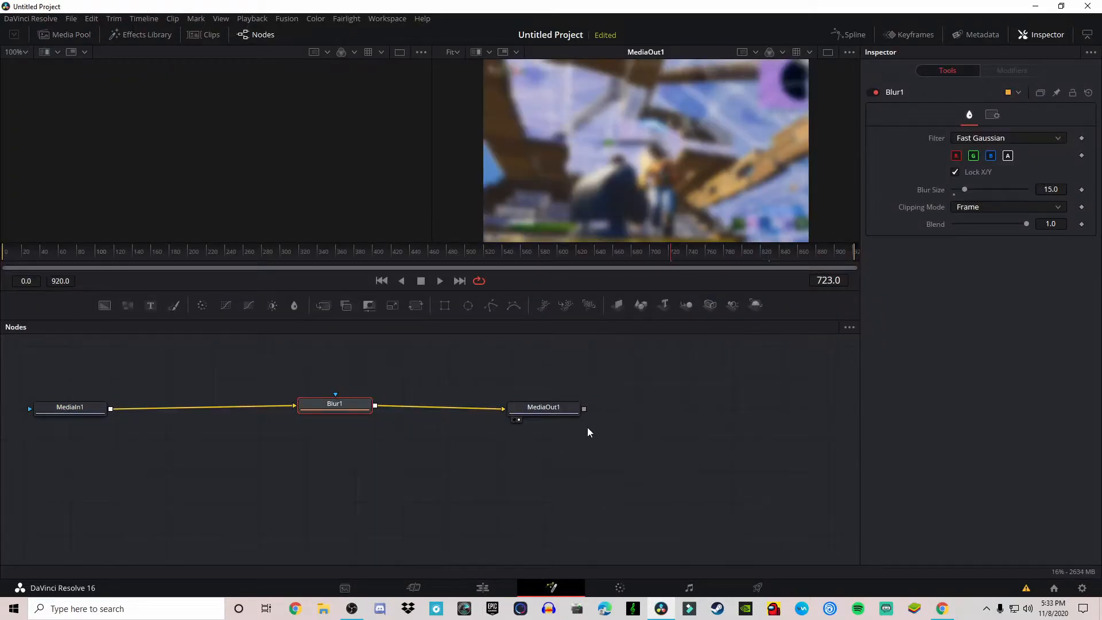
{"action": "left_click", "coordinate": [741, 411]}
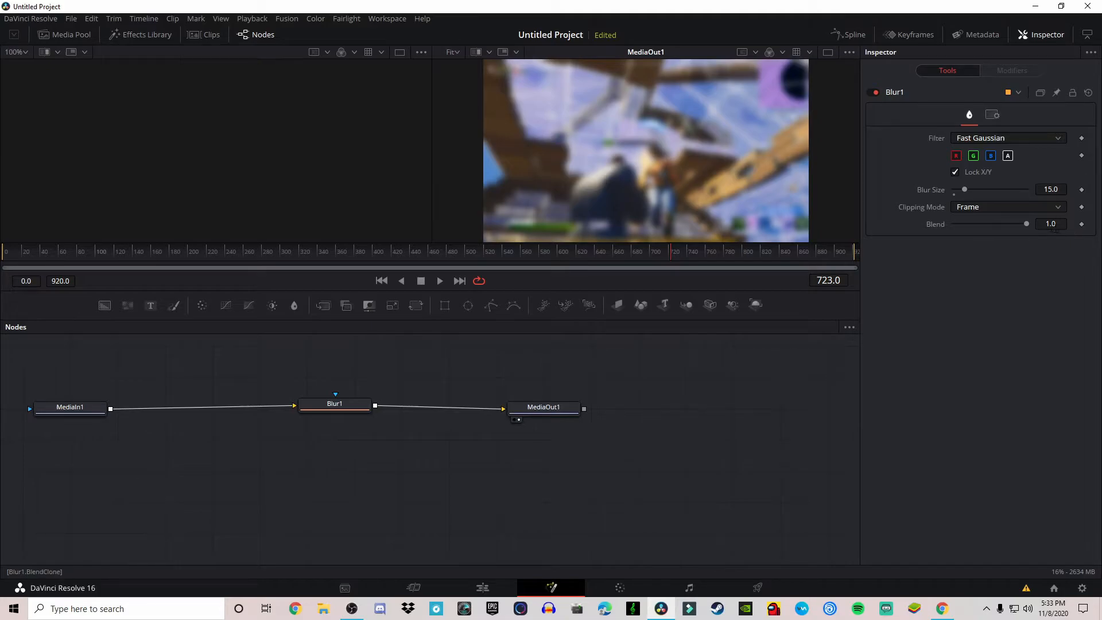
- Add Blend keyframes on Blur1 at frames 723 and 720
{"action": "left_click", "coordinate": [1082, 224]}
{"action": "key", "text": "Left"}
{"action": "key", "text": "Left"}
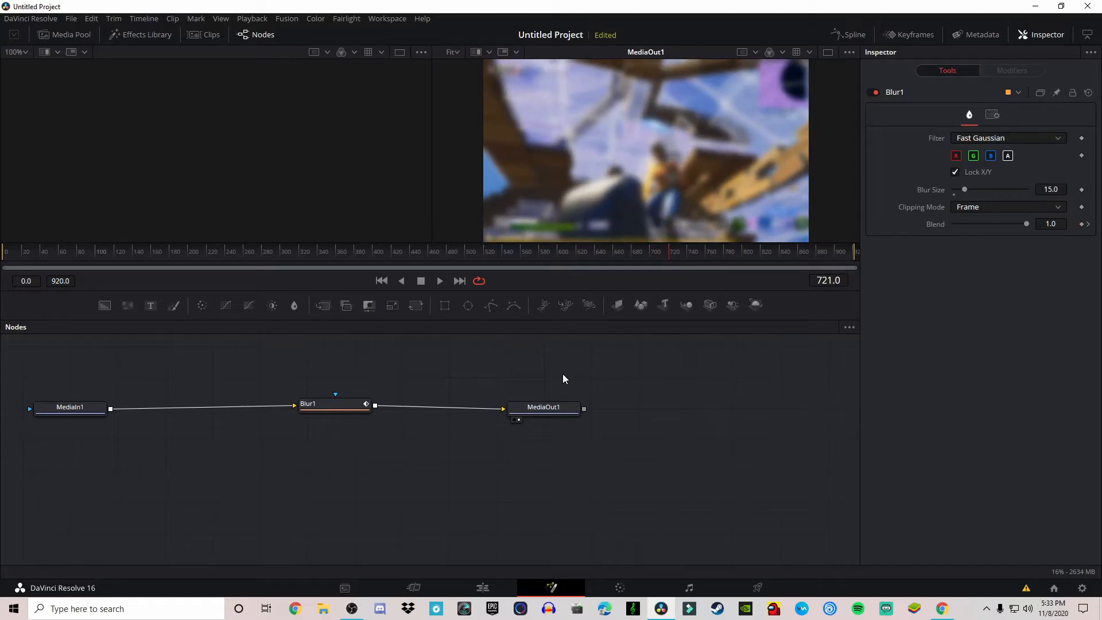
{"action": "key", "text": "Right"}
{"action": "key", "text": "Right"}
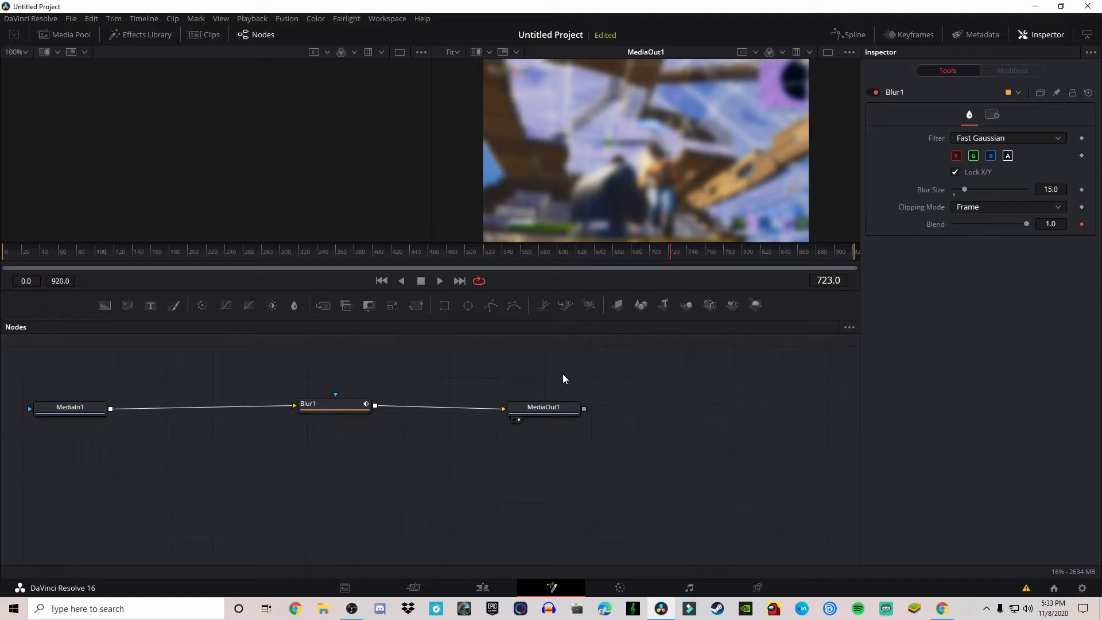
{"action": "key", "text": "Left"}
{"action": "key", "text": "Left"}
{"action": "key", "text": "Left"}
{"action": "left_click", "coordinate": [1082, 225]}
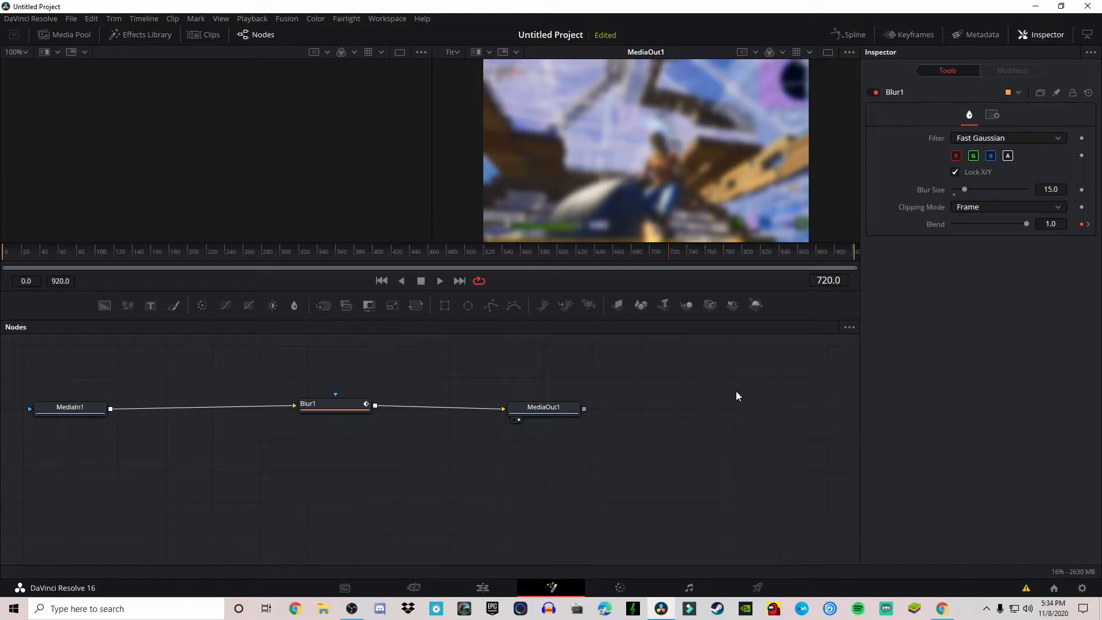
- Step forward to frame 740 and keyframe the Blend at 0.0
{"action": "key", "text": "Right"}
{"action": "key", "text": "Right"}
{"action": "key", "text": "Right"}
{"action": "key", "text": "Right"}
{"action": "key", "text": "Right"}
{"action": "key", "text": "Right"}
{"action": "key", "text": "Right"}
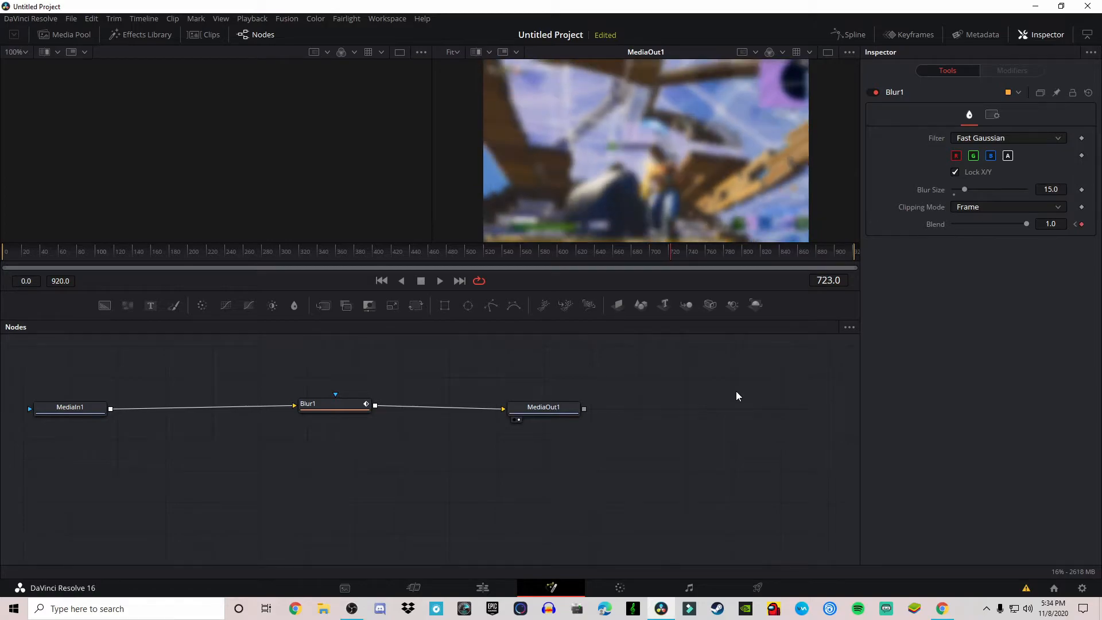
{"action": "key", "text": "Right"}
{"action": "key", "text": "Right"}
{"action": "key", "text": "Right"}
{"action": "key", "text": "Right"}
{"action": "key", "text": "Right"}
{"action": "key", "text": "Right"}
{"action": "key", "text": "Right"}
{"action": "key", "text": "Right"}
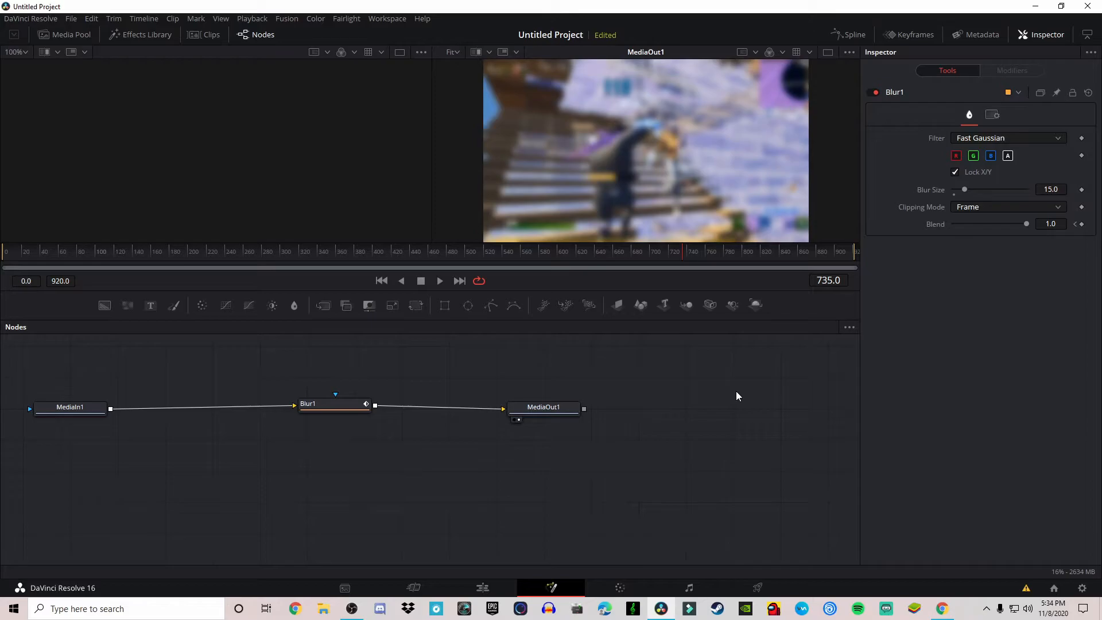
{"action": "key", "text": "Right"}
{"action": "key", "text": "Right"}
{"action": "key", "text": "Right"}
{"action": "key", "text": "Right"}
{"action": "key", "text": "Right"}
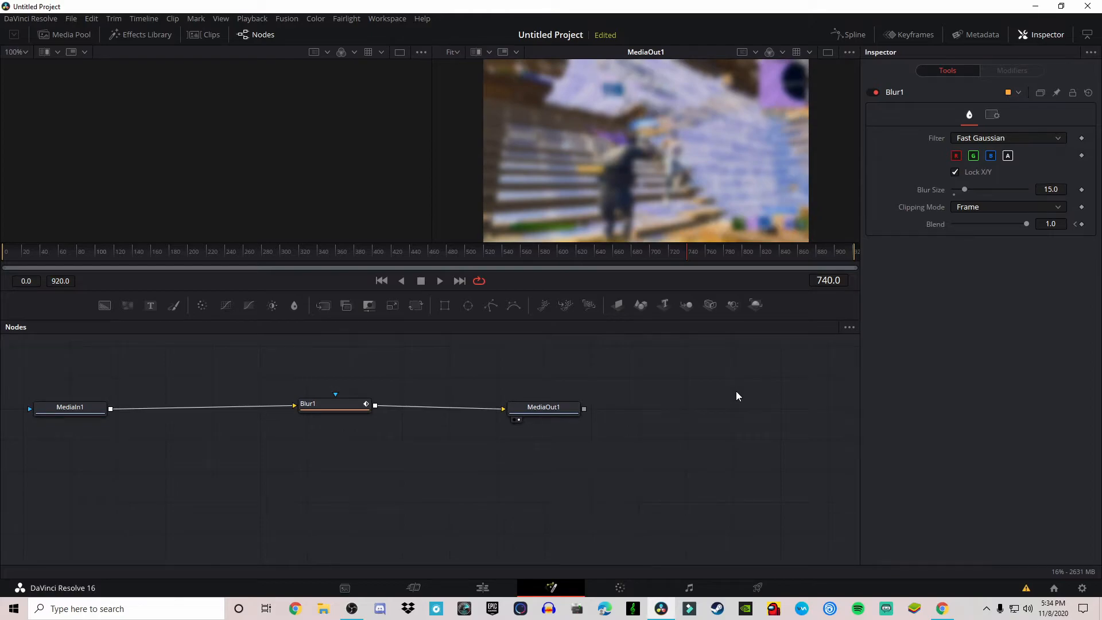
{"action": "left_click", "coordinate": [1084, 225]}
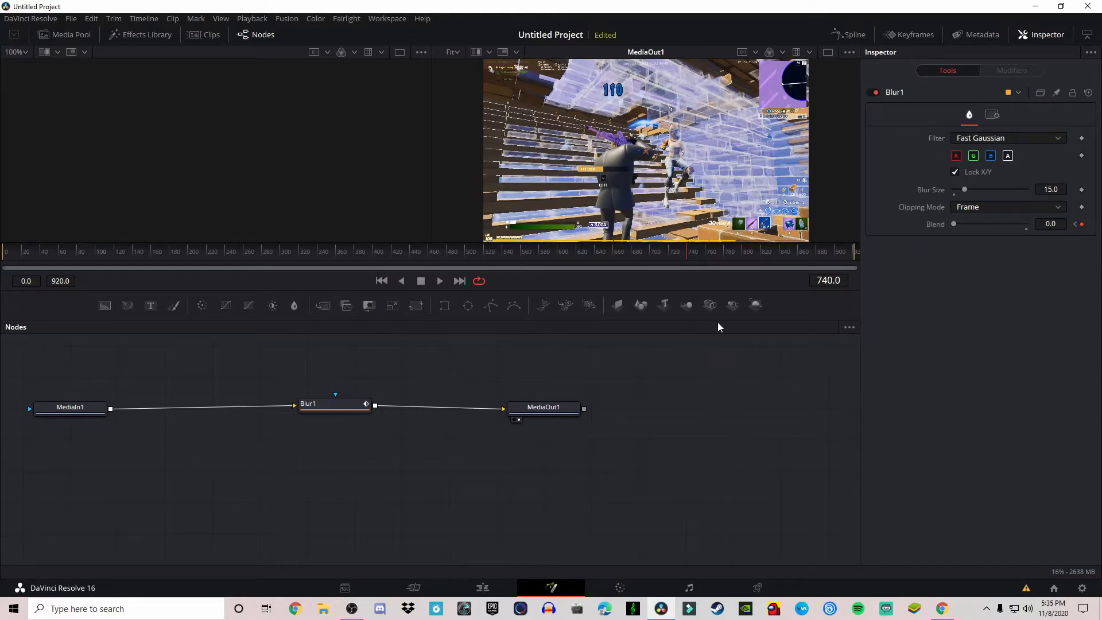
- Return to the edit timeline and play through the blur transition to review it
{"action": "left_click", "coordinate": [490, 589]}
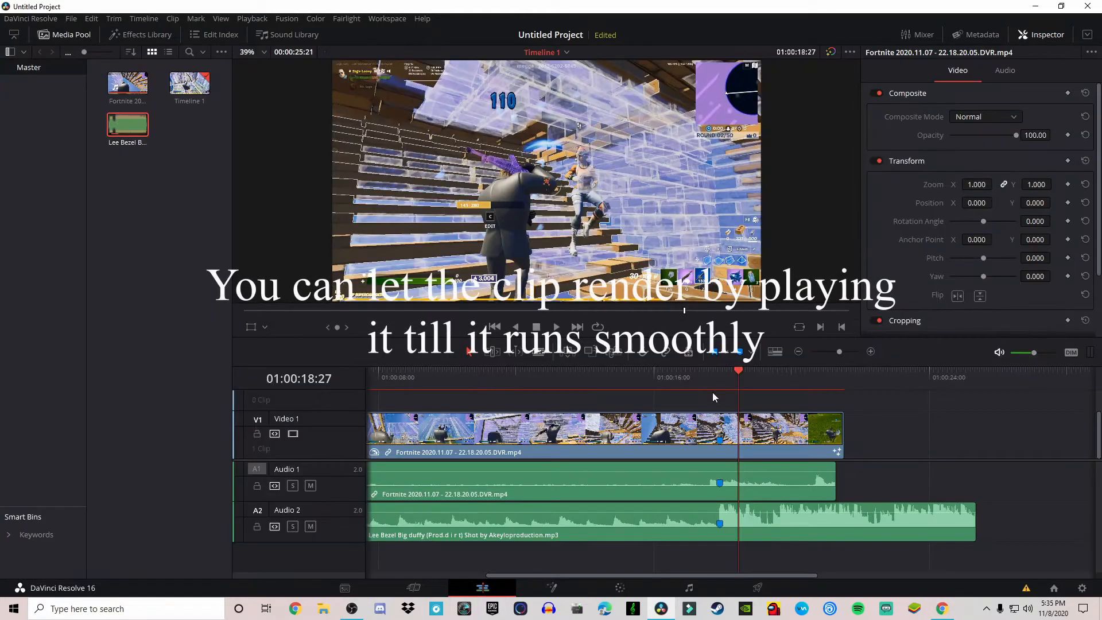
{"action": "left_click", "coordinate": [710, 374]}
{"action": "left_click_drag", "start_coordinate": [712, 374], "coordinate": [642, 376]}
{"action": "key", "text": "space"}
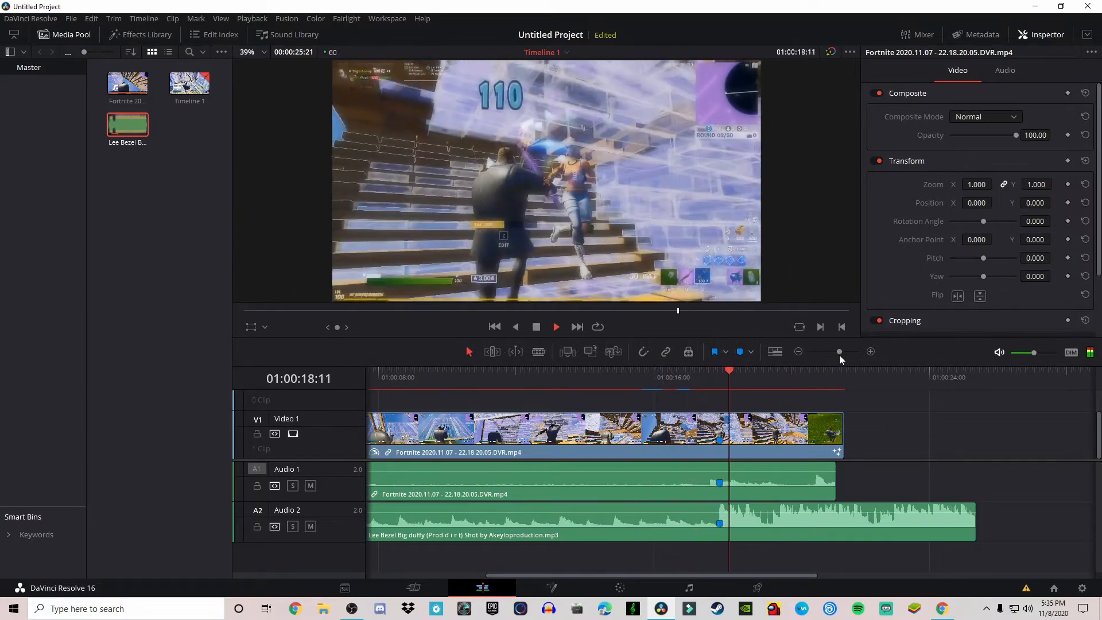
{"action": "left_click_drag", "start_coordinate": [840, 354], "coordinate": [835, 353]}
{"action": "left_click", "coordinate": [548, 374]}
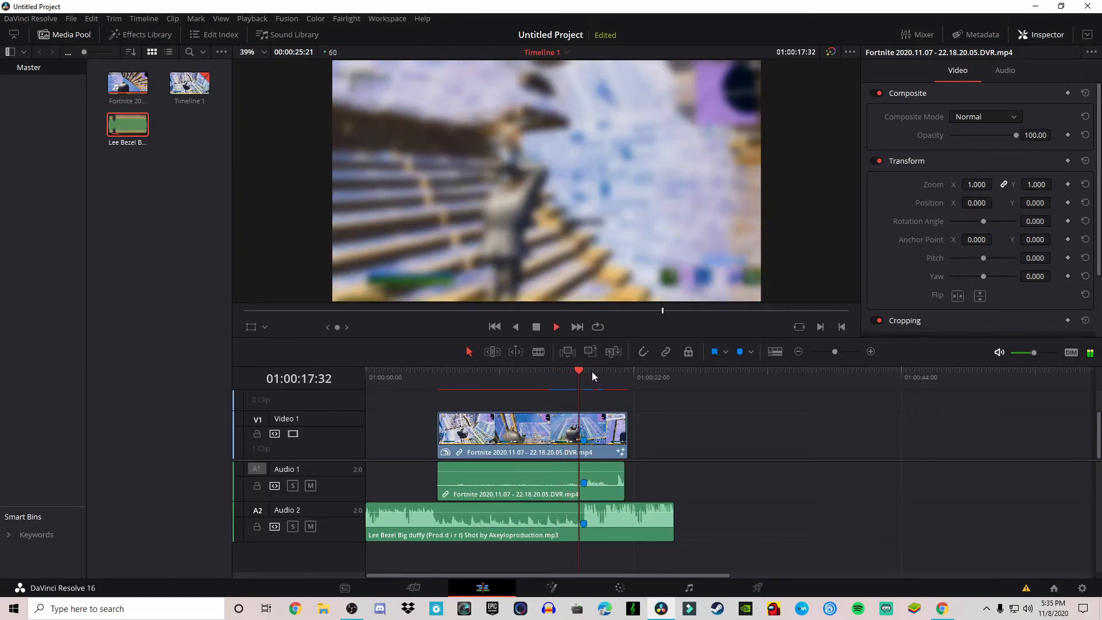
- Play through the blur transition on the edit timeline, including in full-screen view, to review it
{"action": "left_click", "coordinate": [561, 372]}
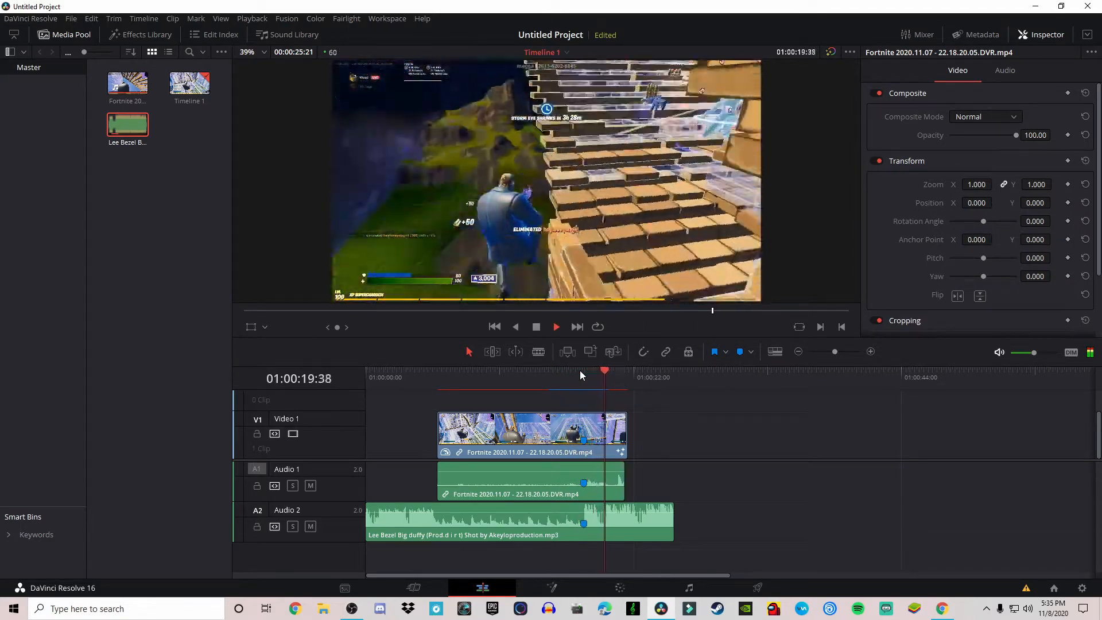
{"action": "left_click", "coordinate": [552, 378]}
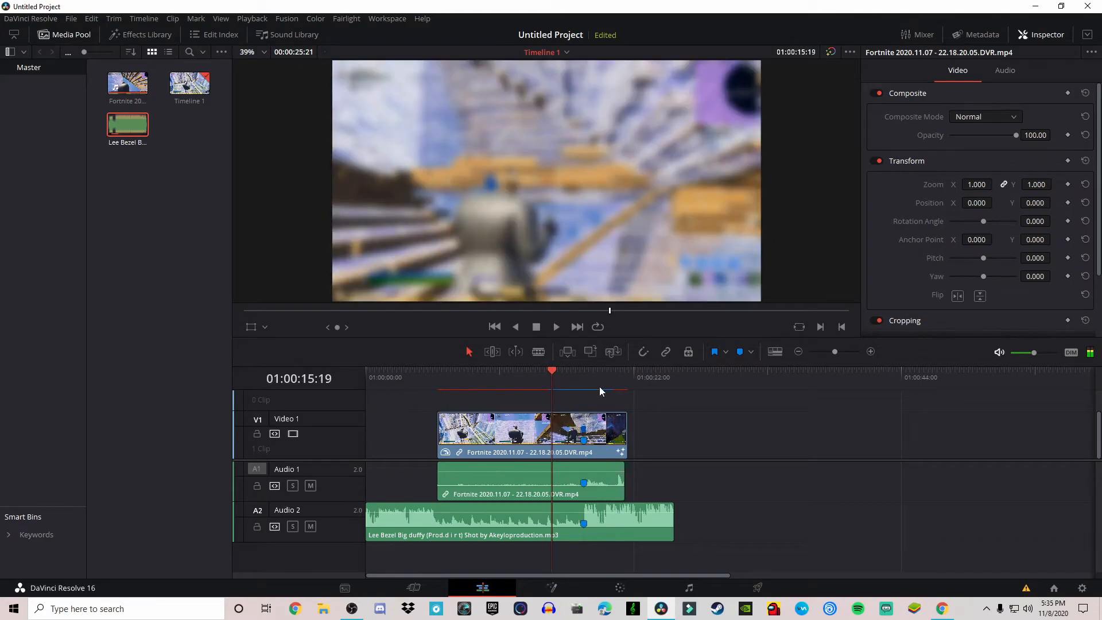
{"action": "key", "text": "space"}
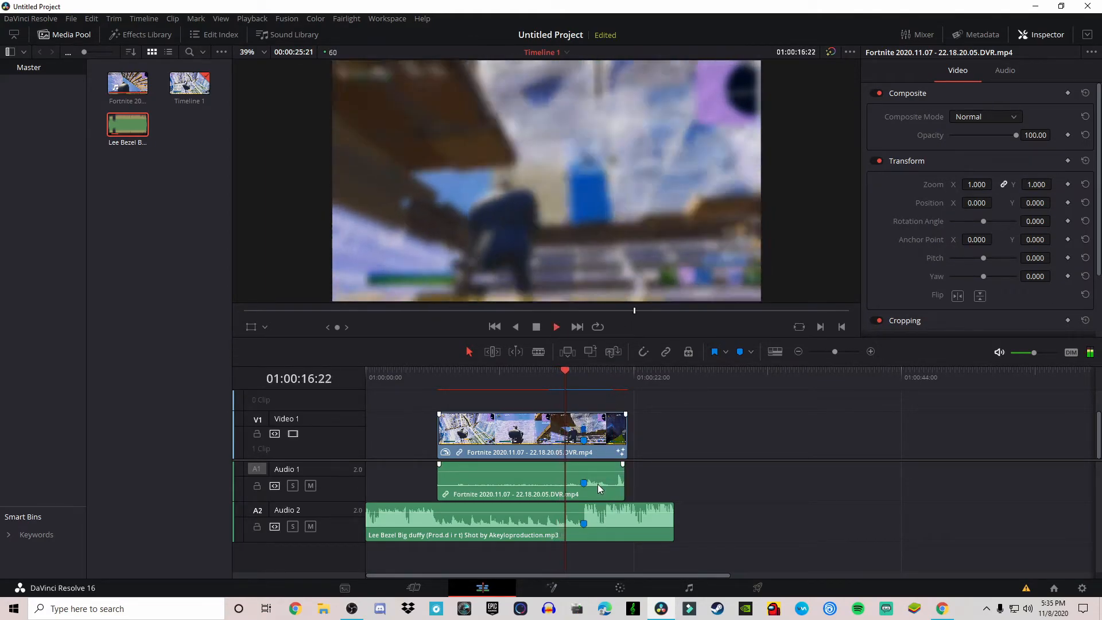
{"action": "key", "text": "space"}
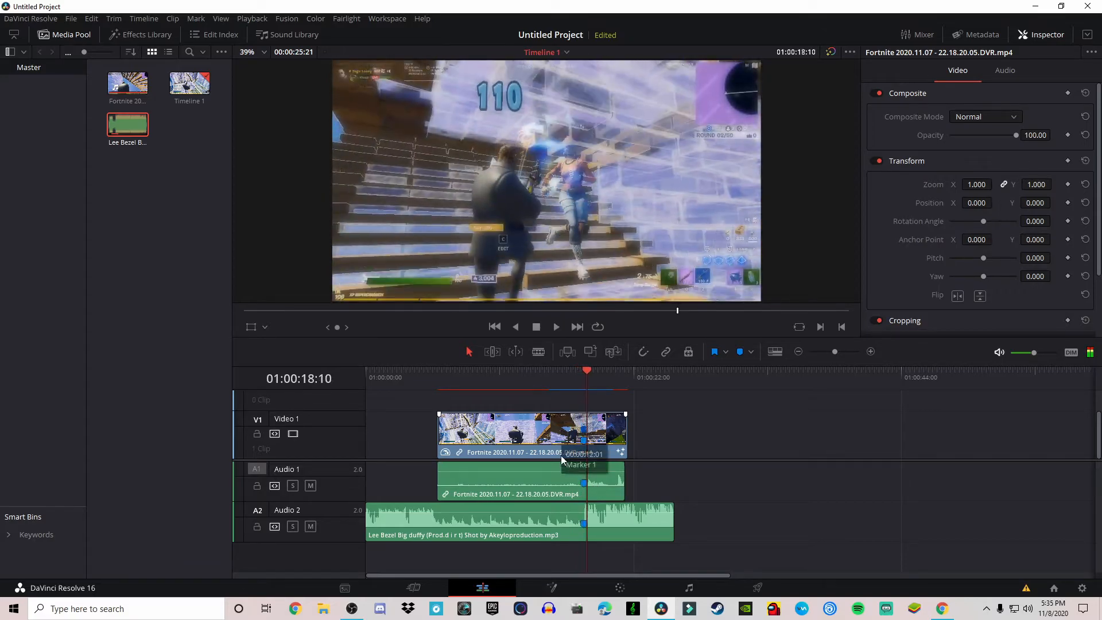
{"action": "left_click_drag", "start_coordinate": [557, 374], "coordinate": [549, 373]}
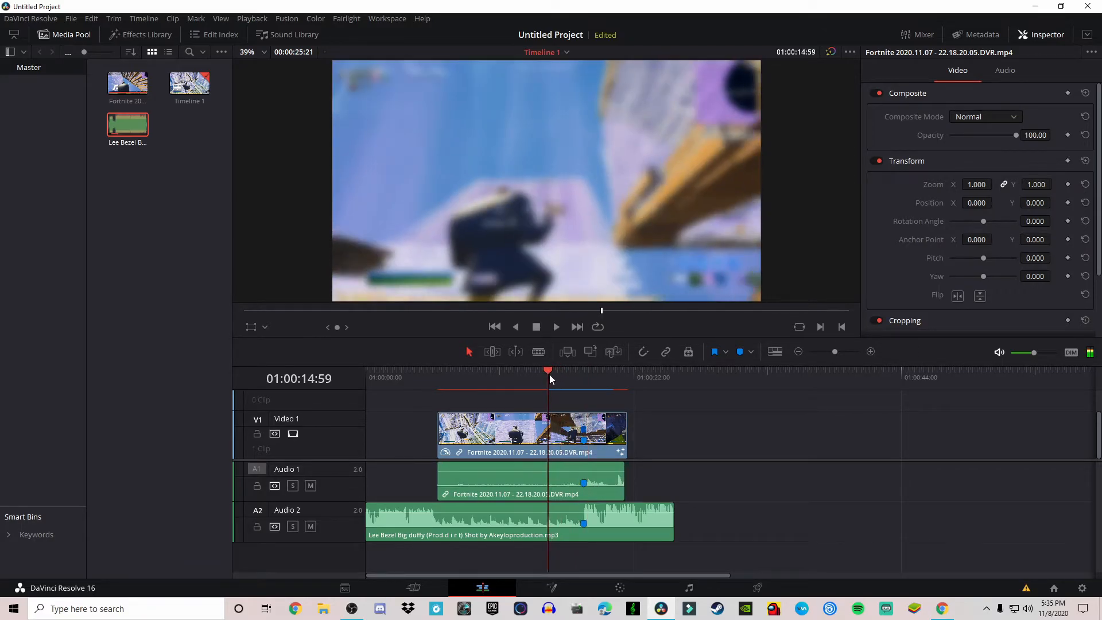
{"action": "key", "text": "ctrl+f"}
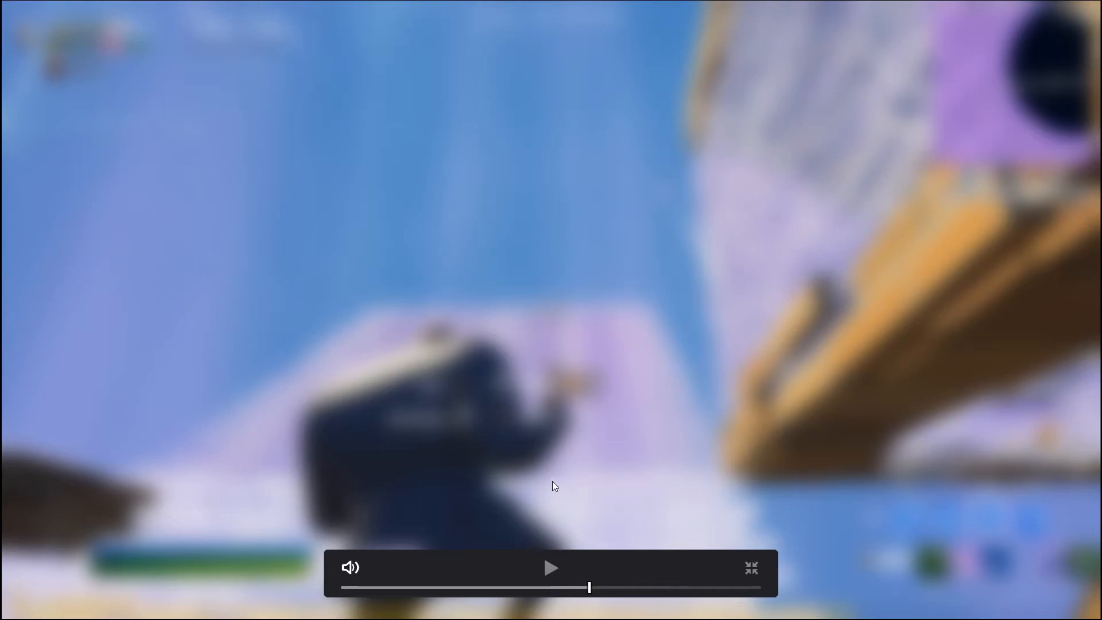
{"action": "key", "text": "space"}
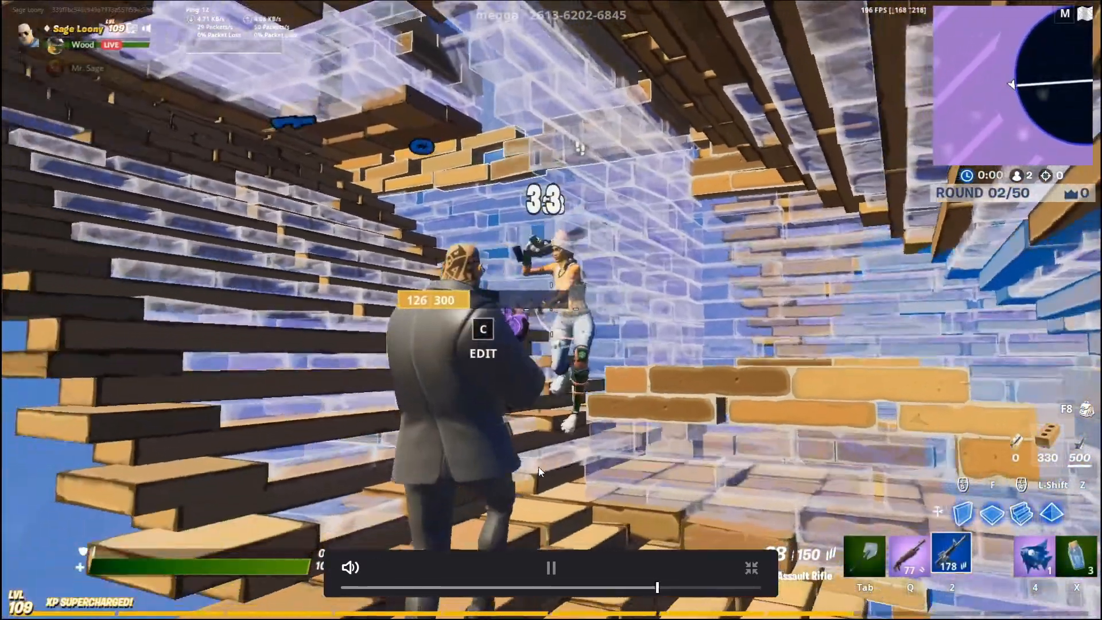
{"action": "key", "text": "space"}
{"action": "key", "text": "Escape"}
{"action": "left_click", "coordinate": [561, 376]}
{"action": "key", "text": "space"}
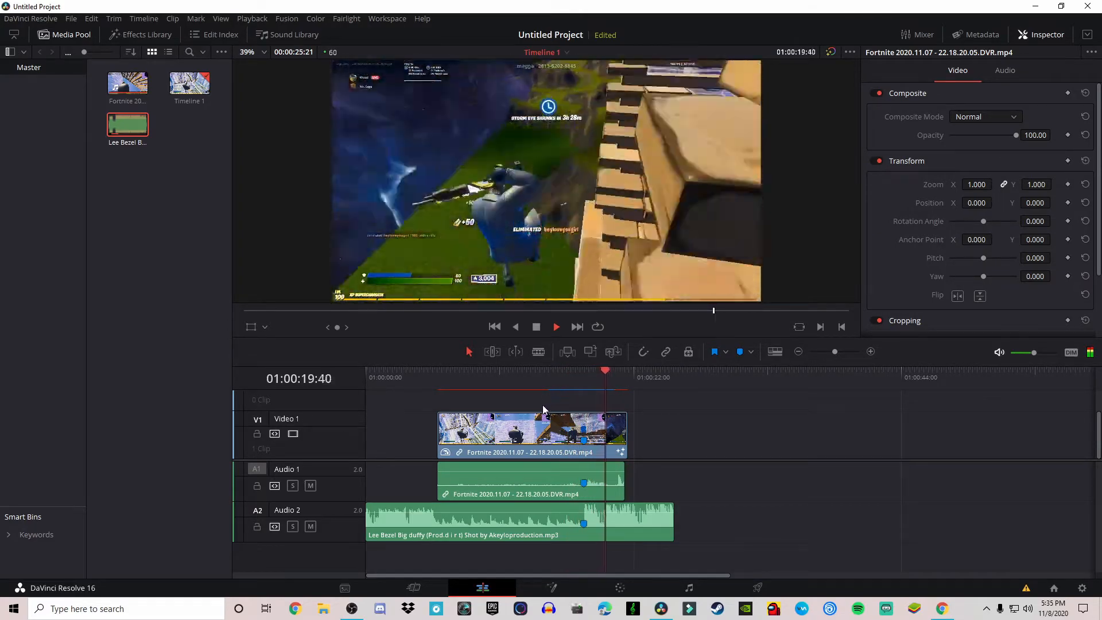
{"action": "key", "text": "space"}
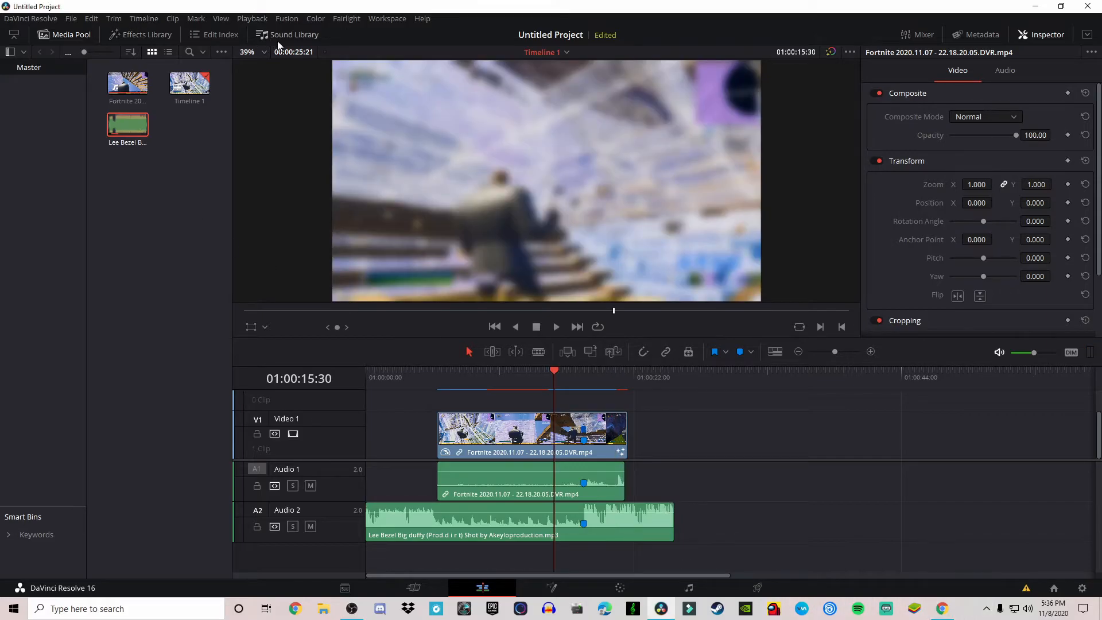
- Open the Deliver page and clear the default render file name
{"action": "left_click", "coordinate": [758, 588]}
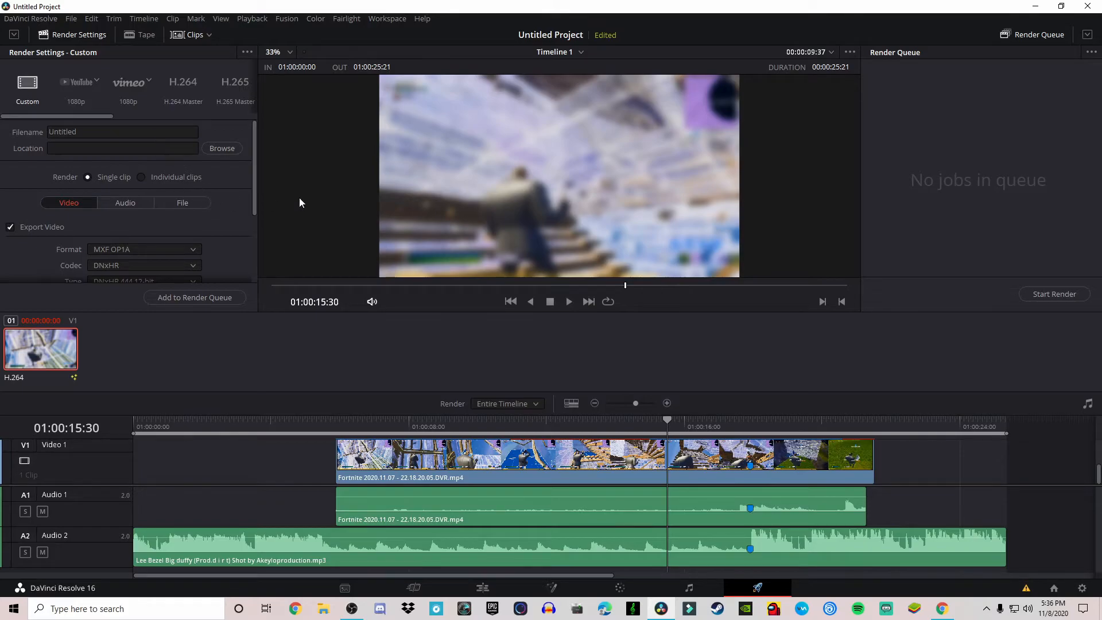
{"action": "left_click", "coordinate": [116, 137]}
{"action": "key", "text": "BackSpace"}
{"action": "key", "text": "BackSpace"}
{"action": "key", "text": "BackSpace"}
{"action": "key", "text": "BackSpace"}
{"action": "key", "text": "BackSpace"}
{"action": "key", "text": "BackSpace"}
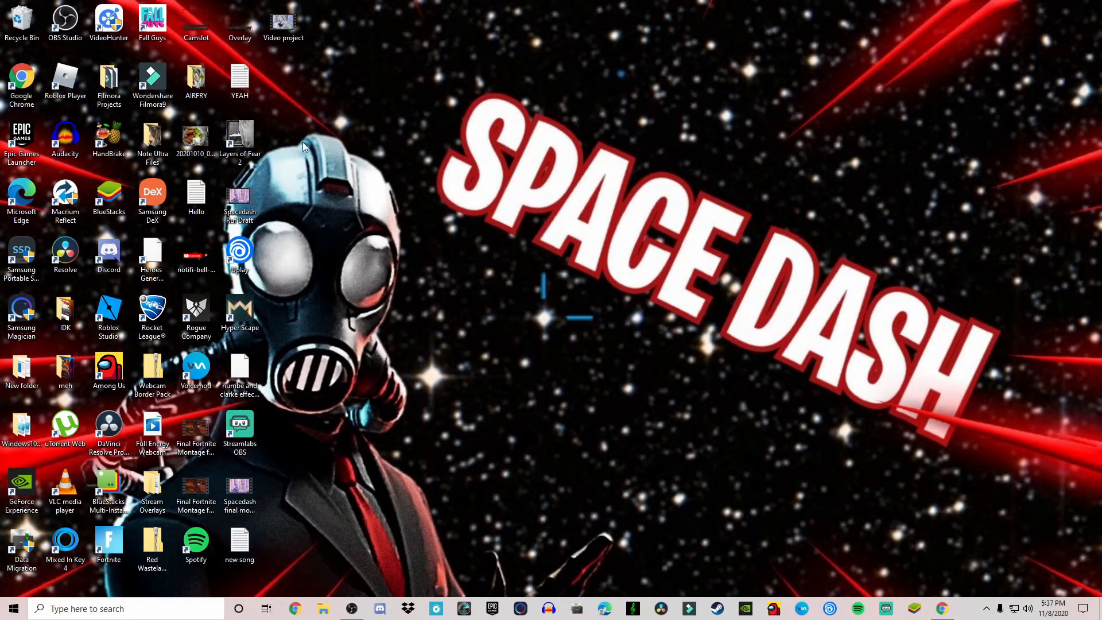
- Open the exported Video project file in the media player, adjust the volume, and play through it before closing
{"action": "double_click", "coordinate": [280, 23]}
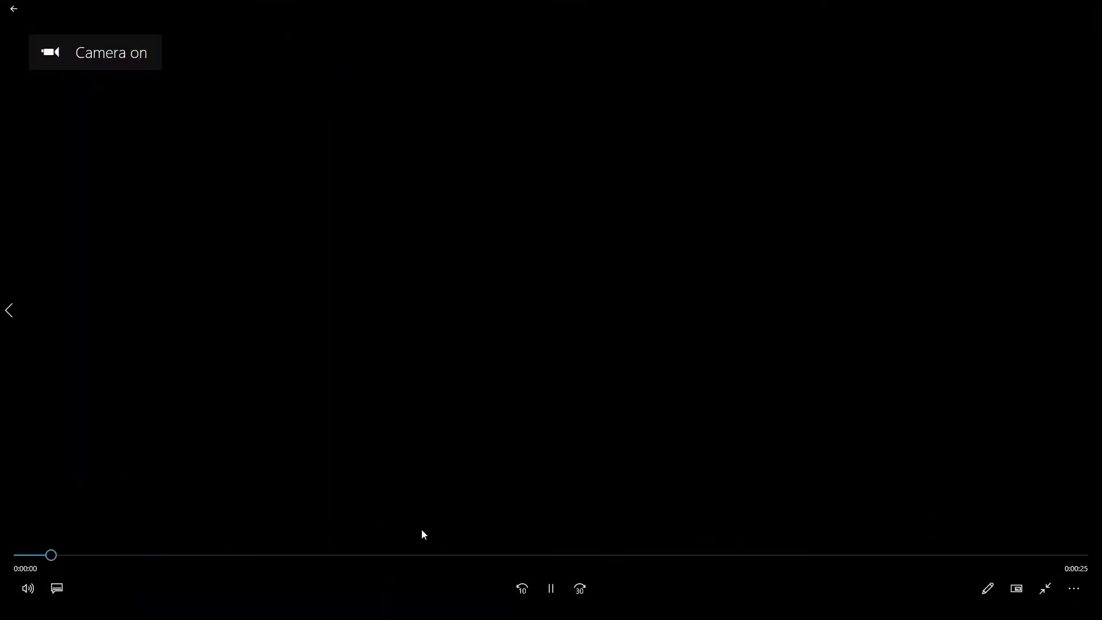
{"action": "left_click_drag", "start_coordinate": [418, 557], "coordinate": [370, 563]}
{"action": "left_click", "coordinate": [29, 589]}
{"action": "left_click", "coordinate": [75, 550]}
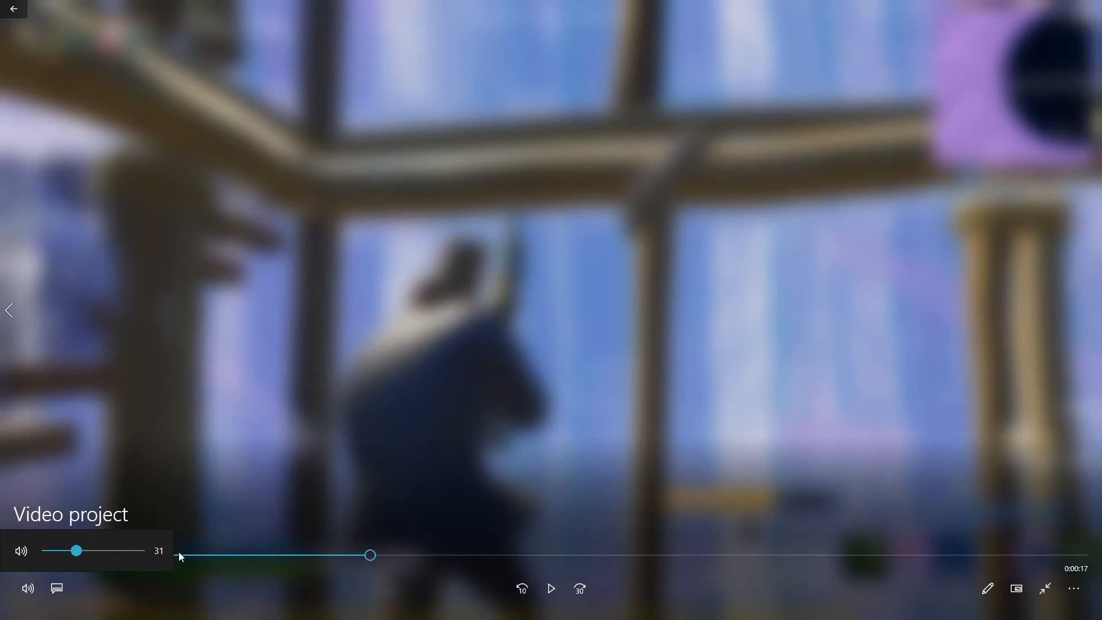
{"action": "left_click", "coordinate": [426, 511]}
{"action": "left_click_drag", "start_coordinate": [371, 558], "coordinate": [503, 563]}
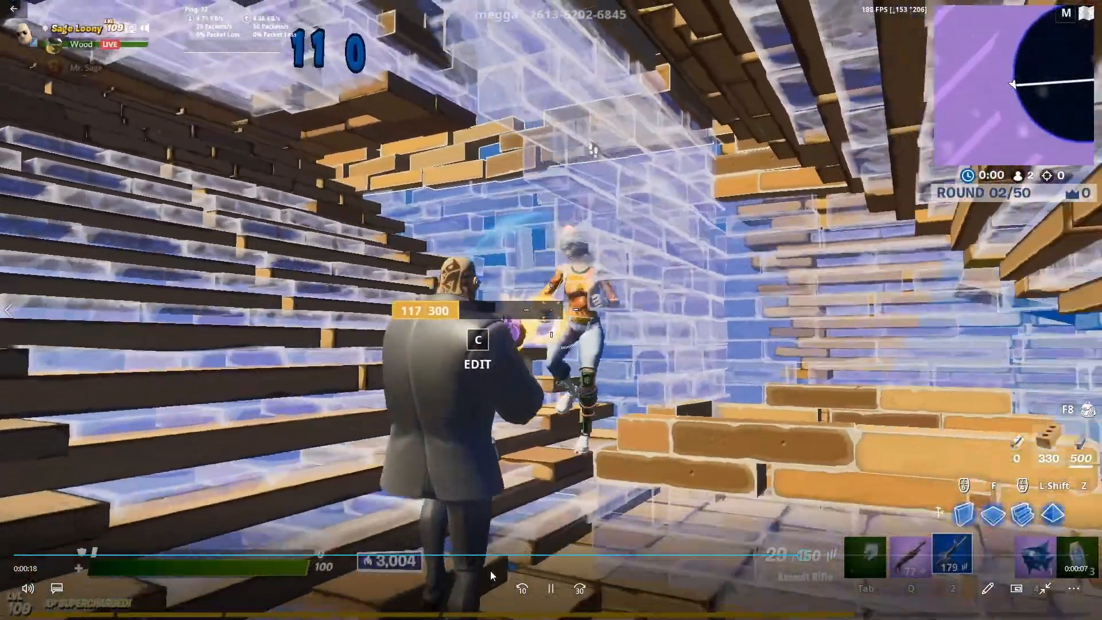
{"action": "key", "text": "space"}
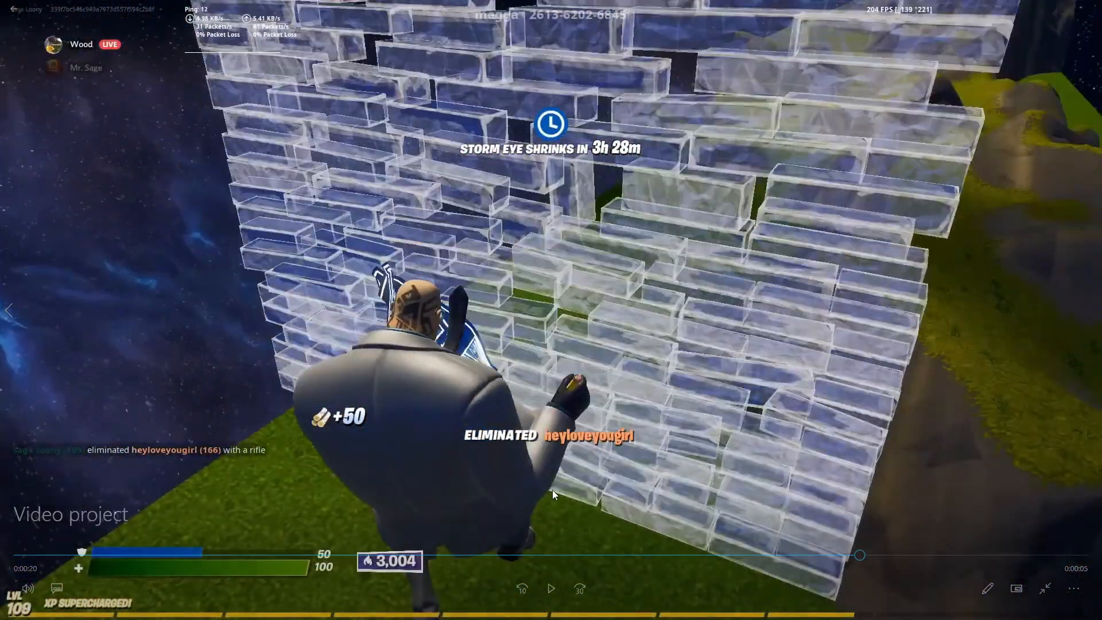
{"action": "key", "text": "Escape"}
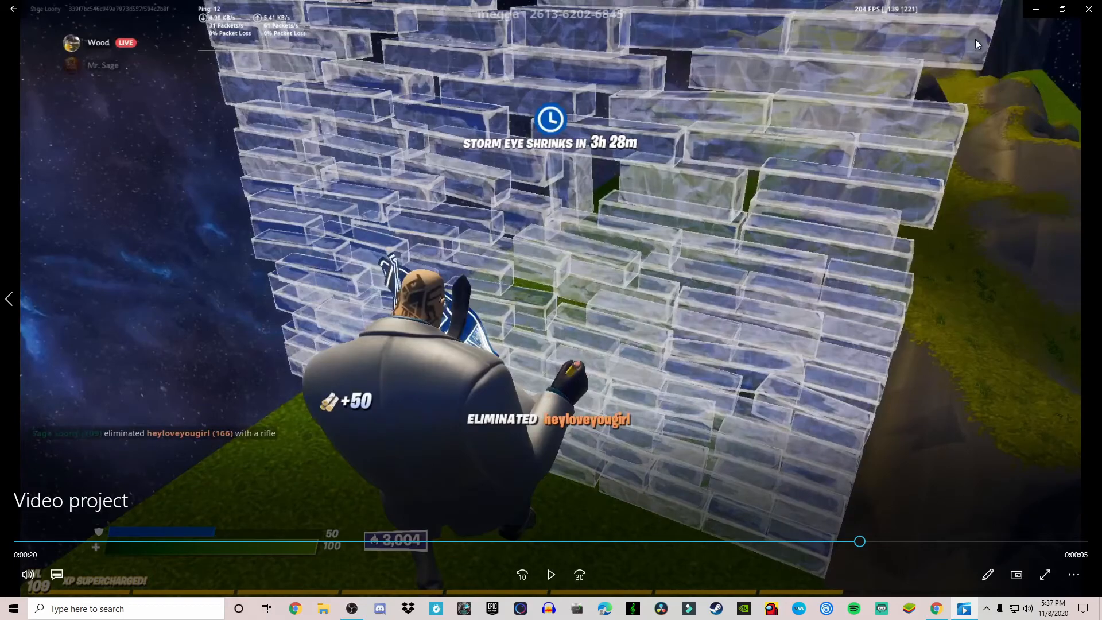
{"action": "left_click", "coordinate": [459, 541]}
{"action": "key", "text": "space"}
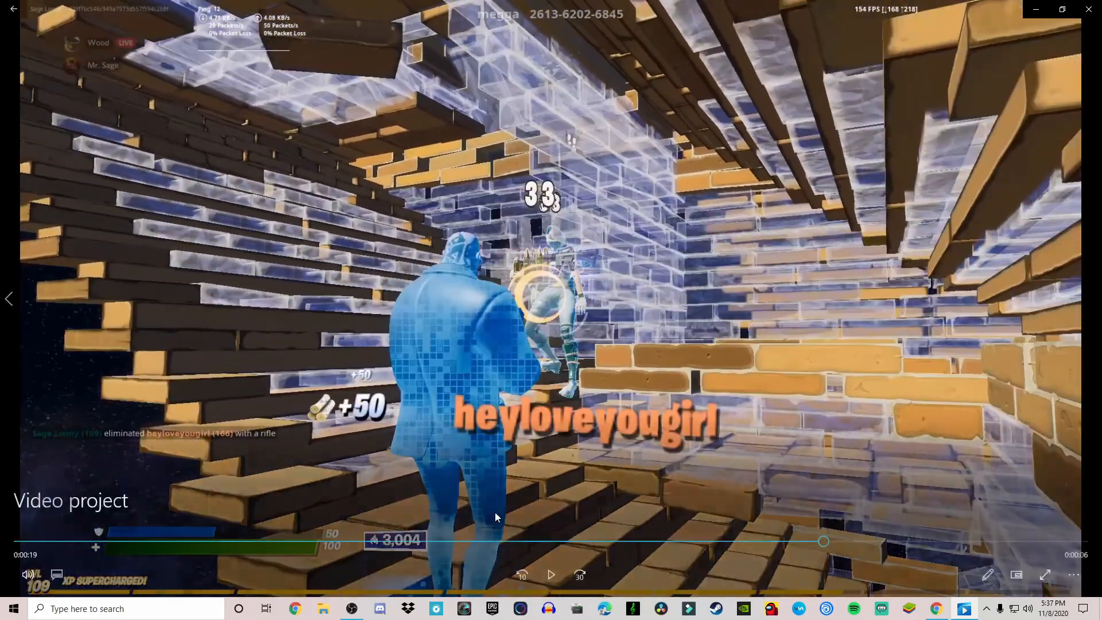
{"action": "key", "text": "alt+F4"}
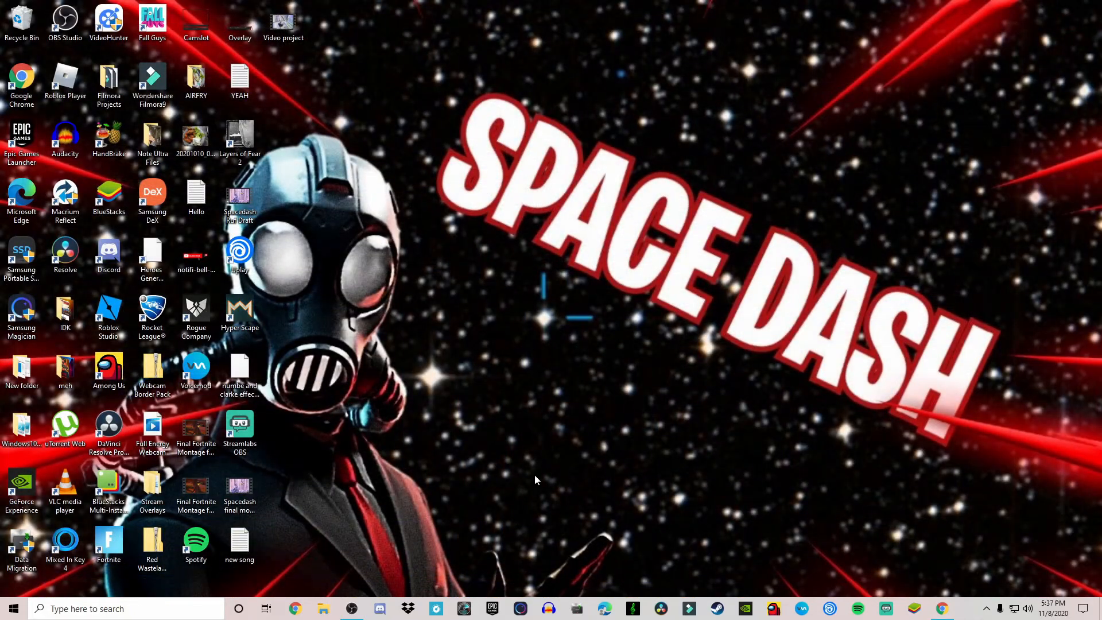